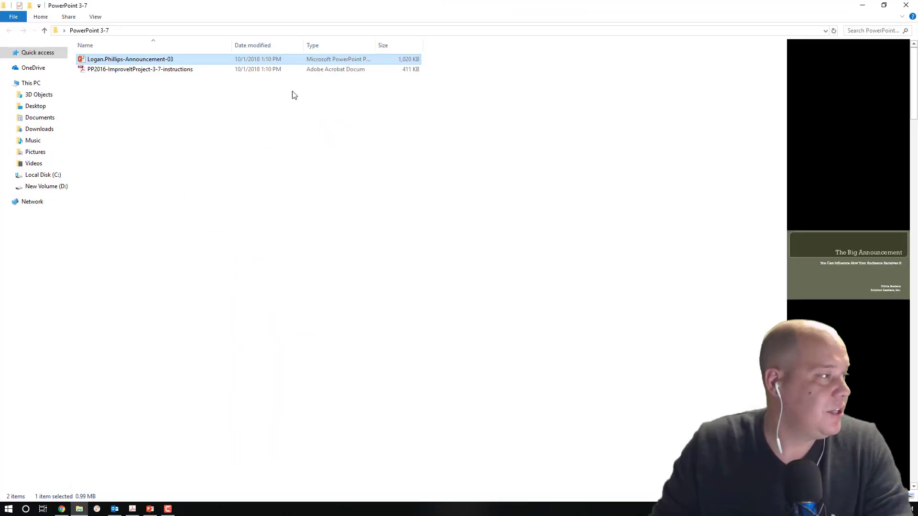
Step: Preview the Improve It Project 3-7 instructions PDF, then select the announcement presentation file
left_click(135, 81)
left_click(133, 70)
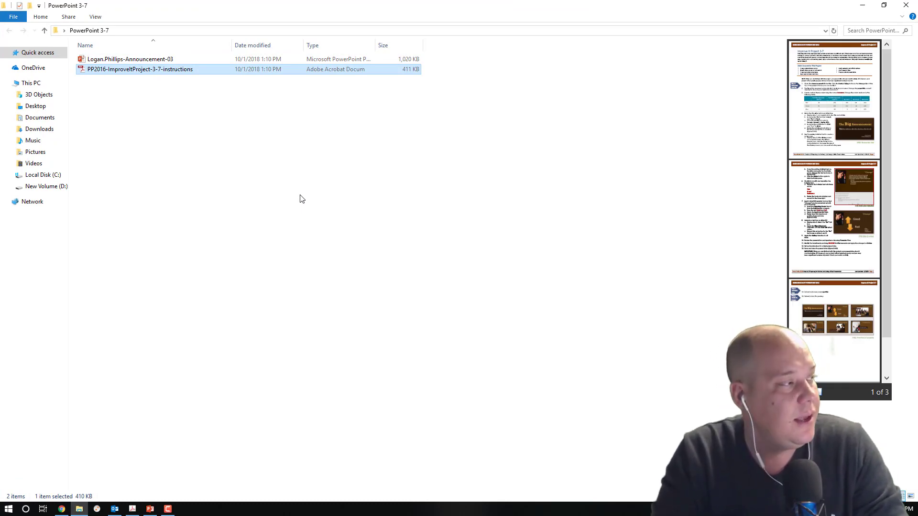
key("Up")
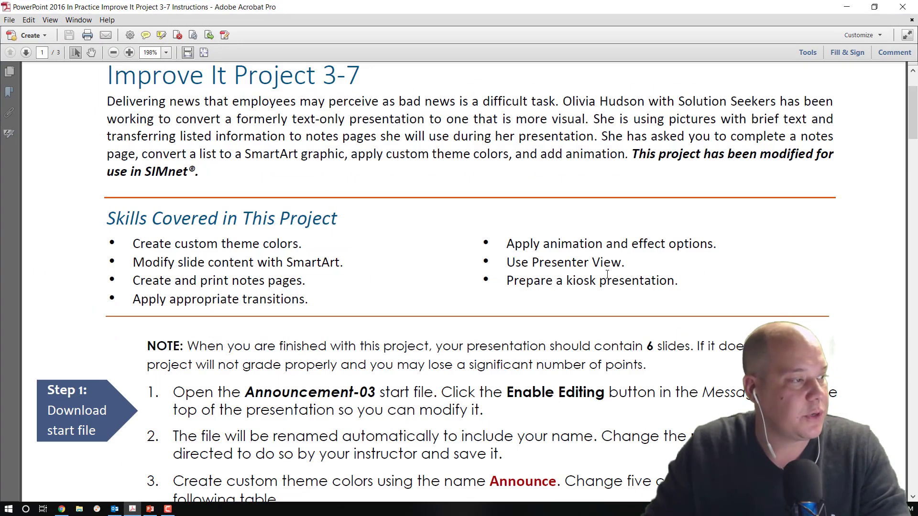
Step: Scroll the instructions to the theme colour steps and drag the Acrobat window aside
scroll(607, 274, "down", 4)
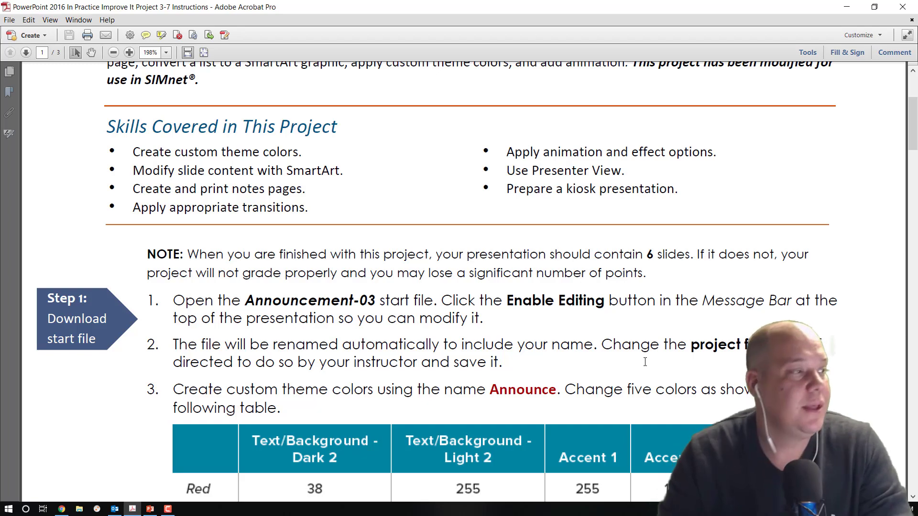
left_click_drag(620, 10, 917, 245)
Step: Minimize Acrobat and bring the Big Announcement presentation forward in PowerPoint
key("super+Down")
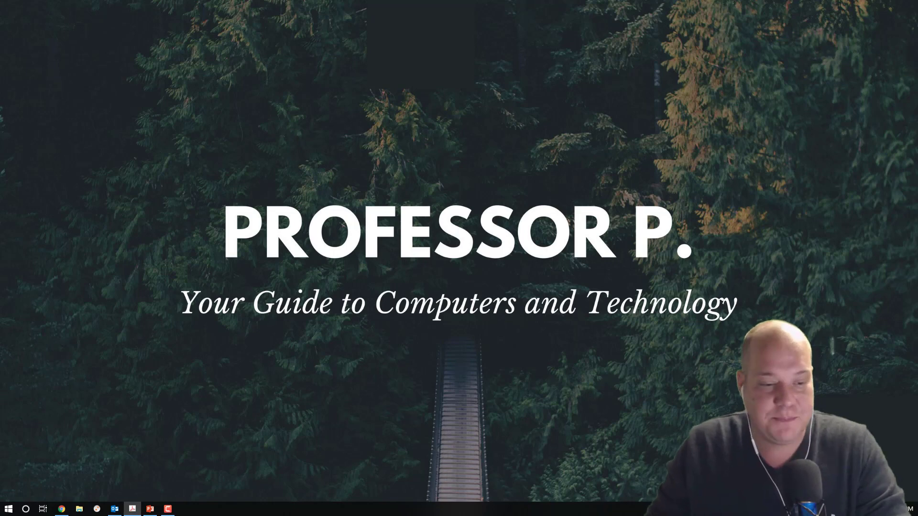
left_click(150, 508)
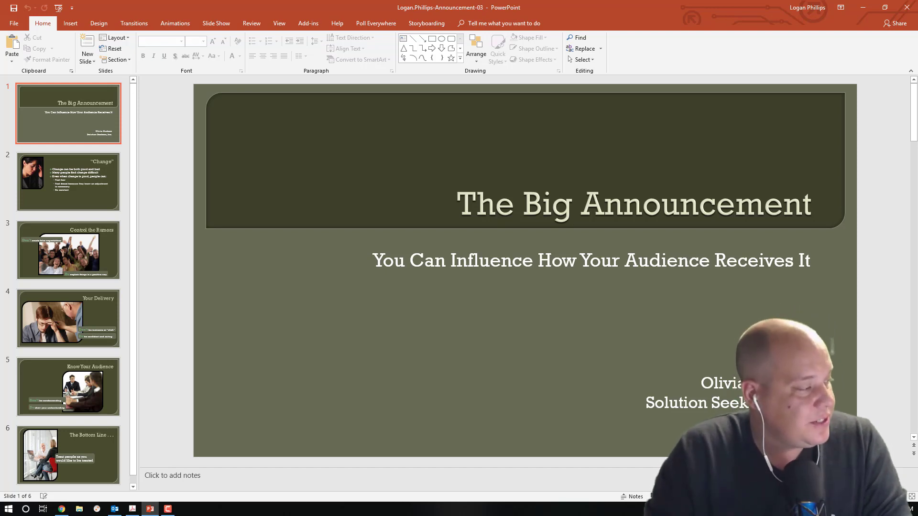
left_click(10, 24)
left_click(23, 117)
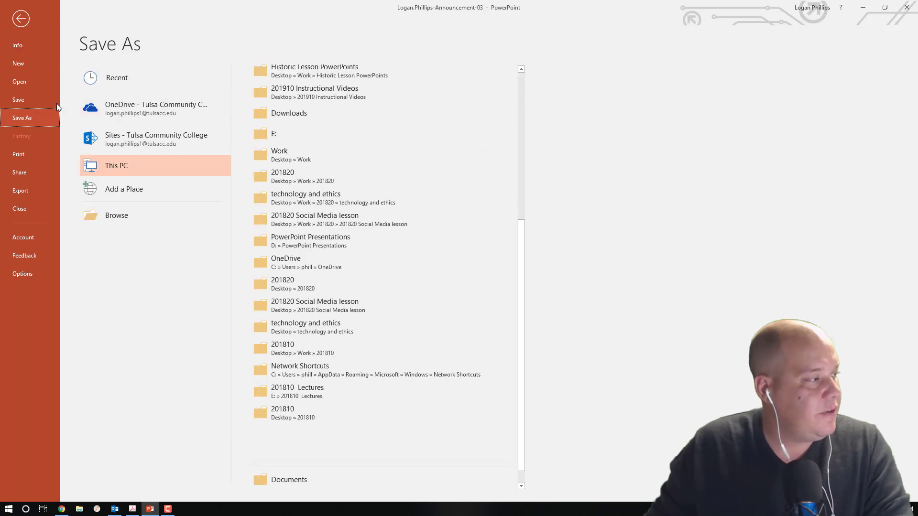
left_click(117, 215)
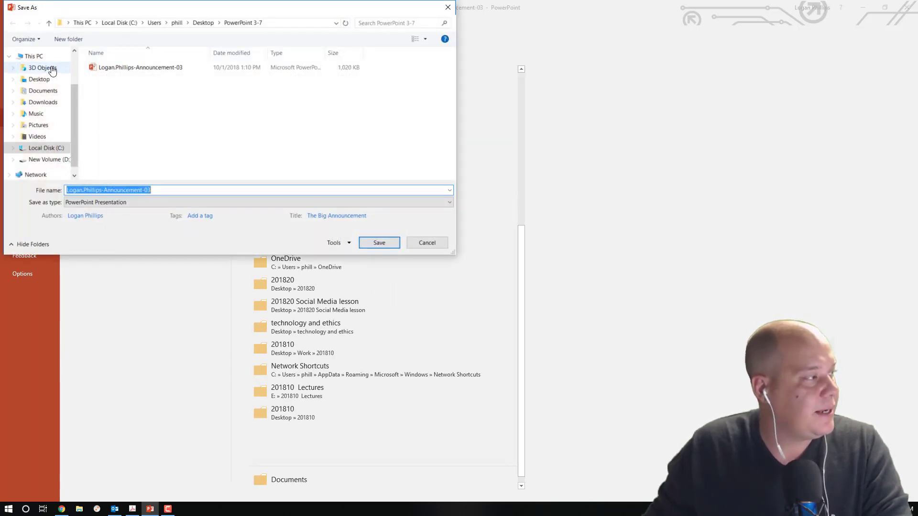
left_click(39, 78)
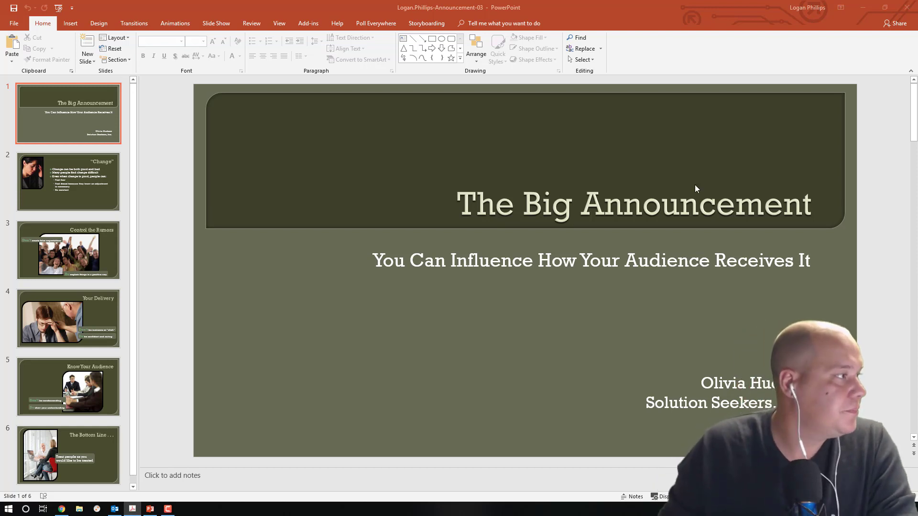
Step: Select the title slide and show the Design tab's themes and variants
left_click(99, 23)
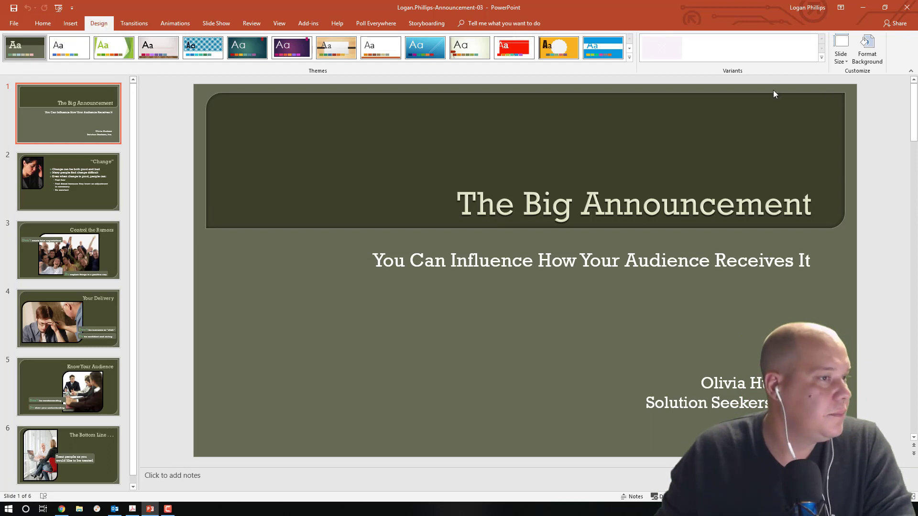
left_click(44, 24)
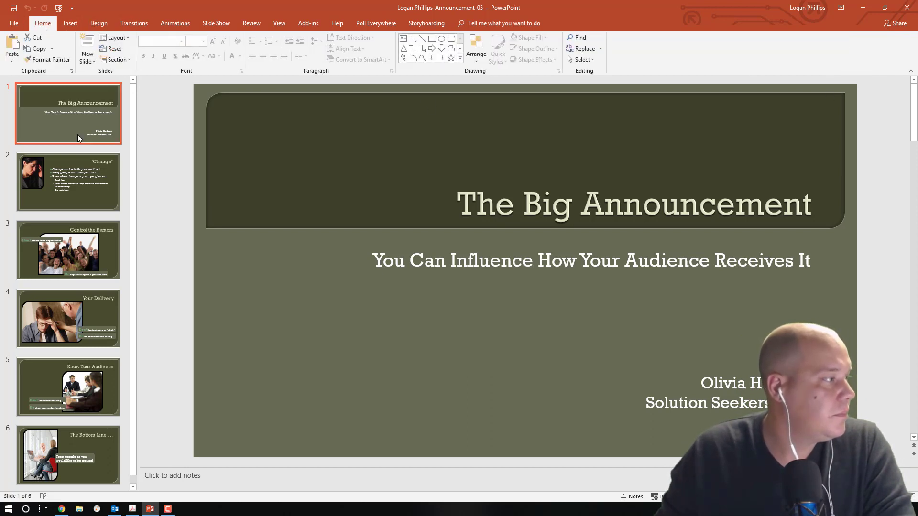
left_click(81, 169)
left_click(103, 122)
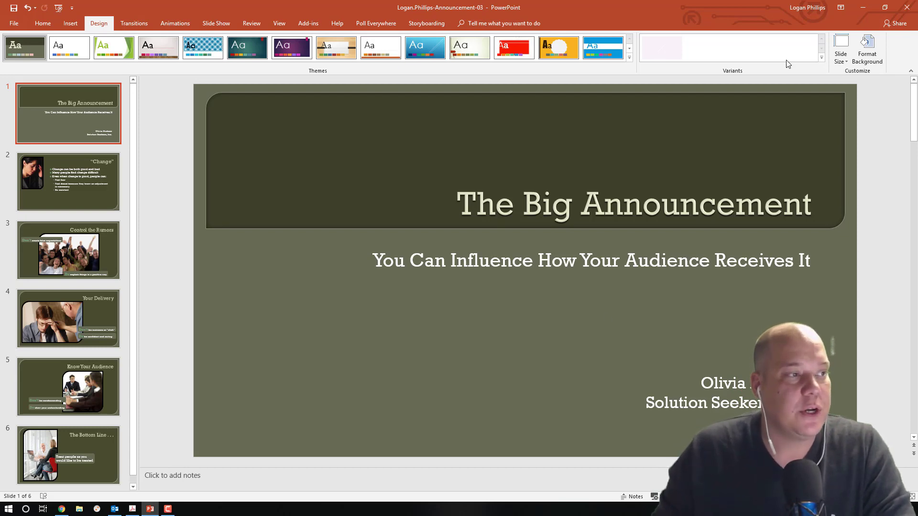
Step: Start a custom theme colour set and try the More Colors picker for Dark 2
left_click(820, 58)
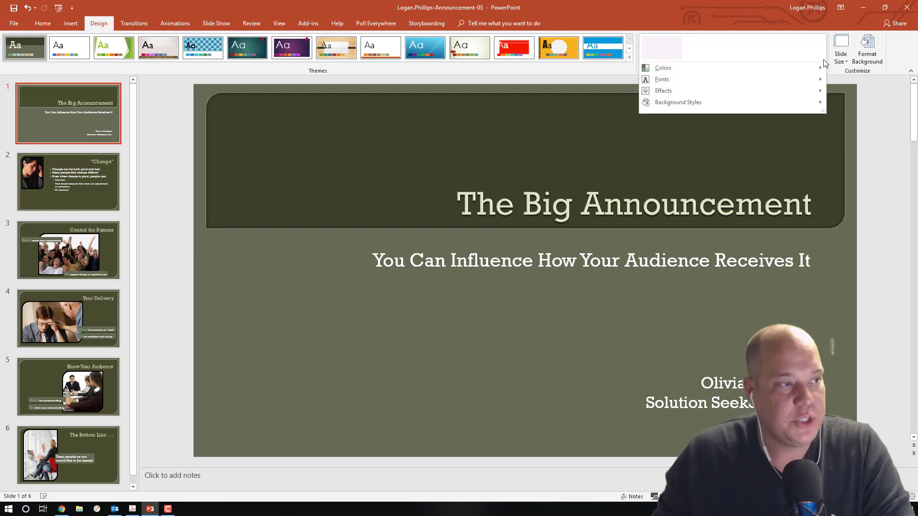
mouse_move(790, 68)
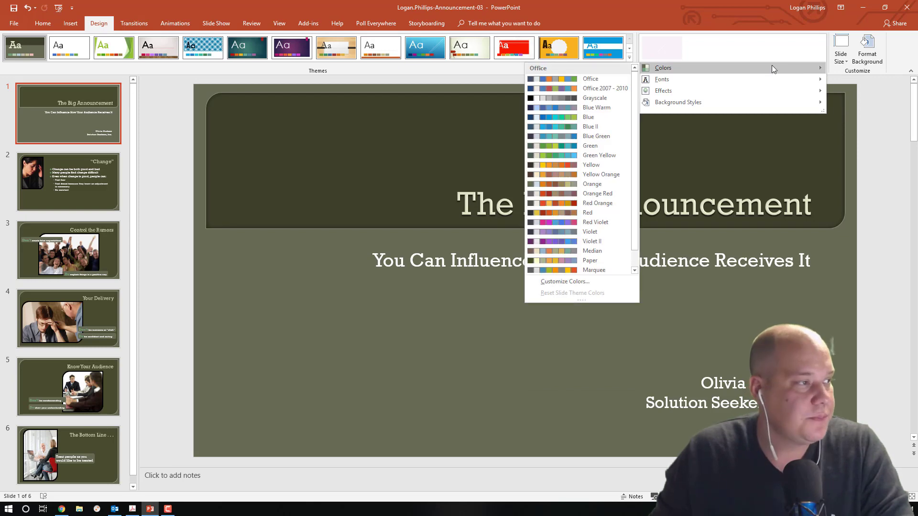
left_click(567, 282)
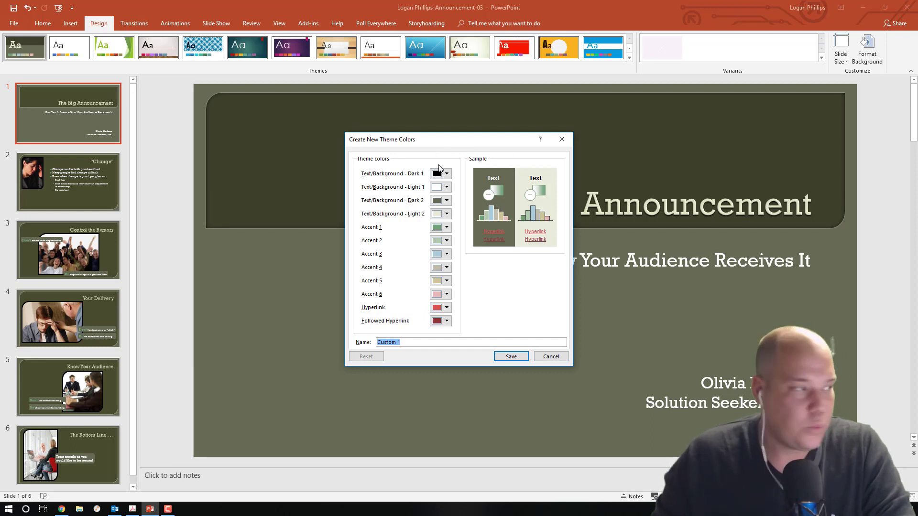
left_click(449, 202)
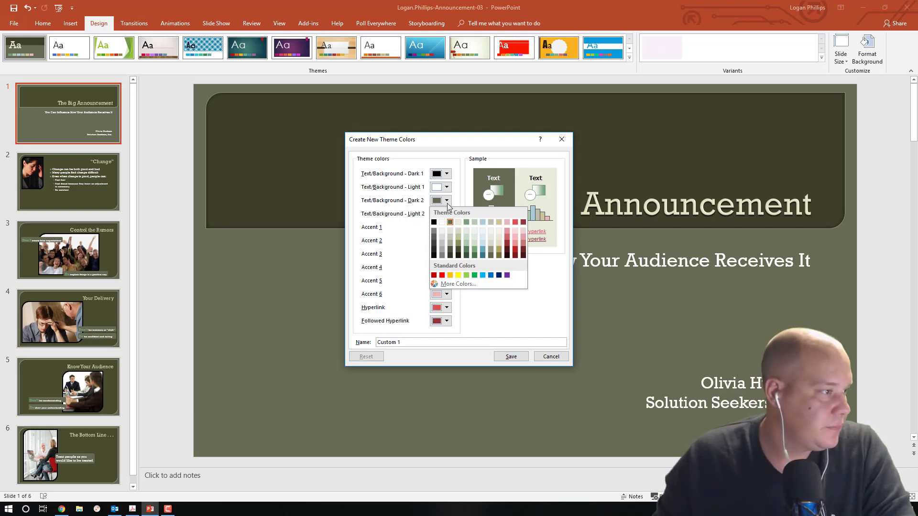
left_click(479, 285)
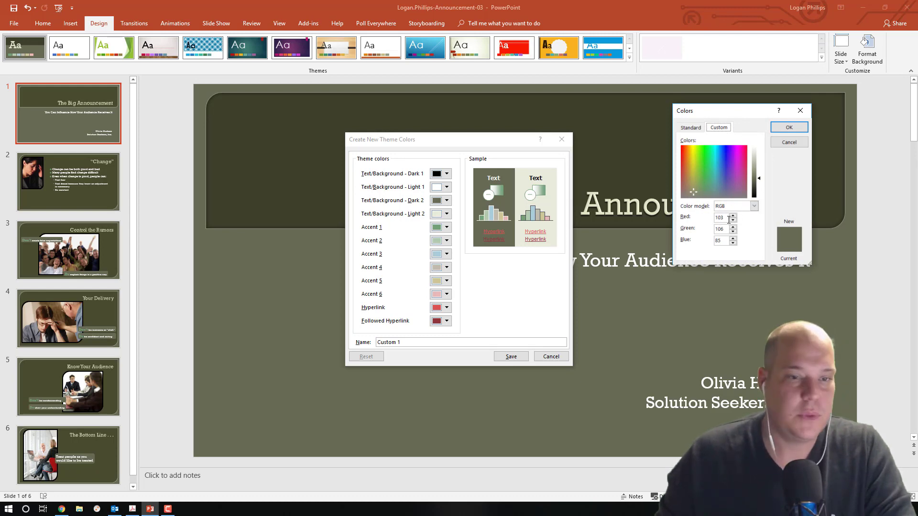
double_click(728, 219)
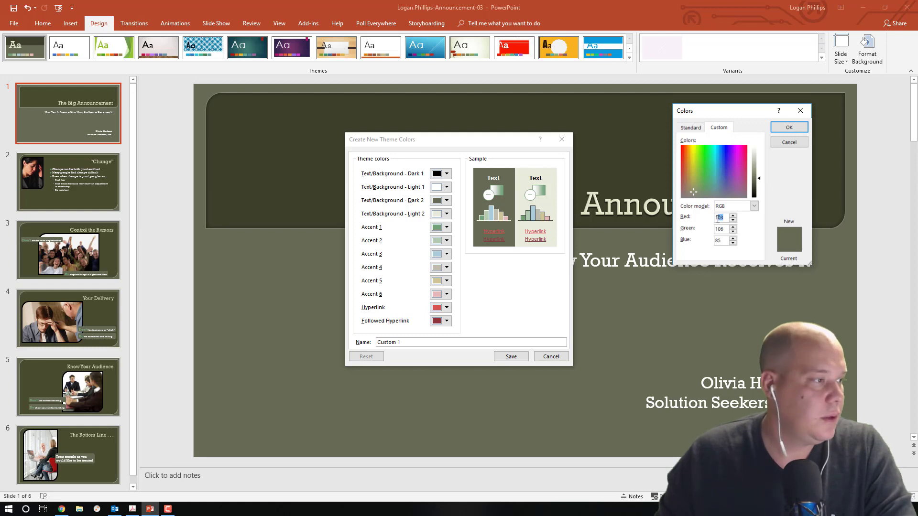
left_click(787, 142)
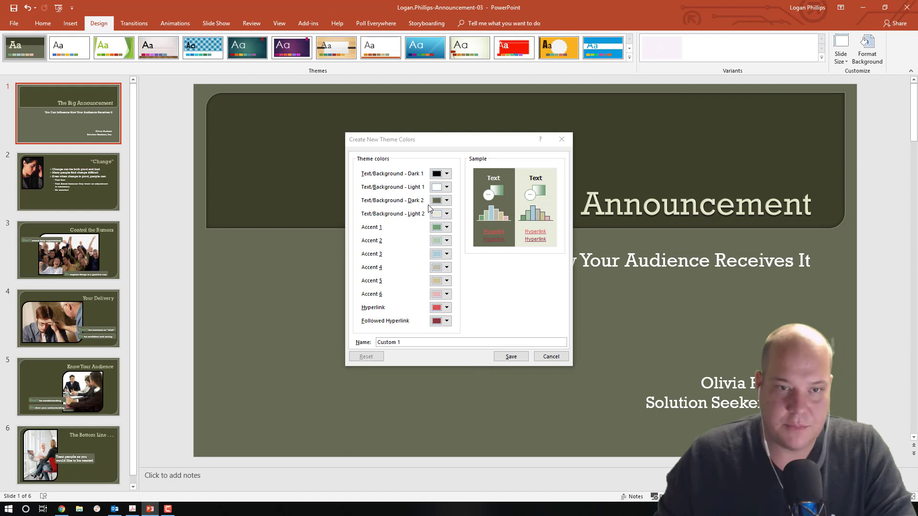
Step: Set Text/Background - Dark 2 to dark brown, RGB 38, 19, 0
left_click(446, 200)
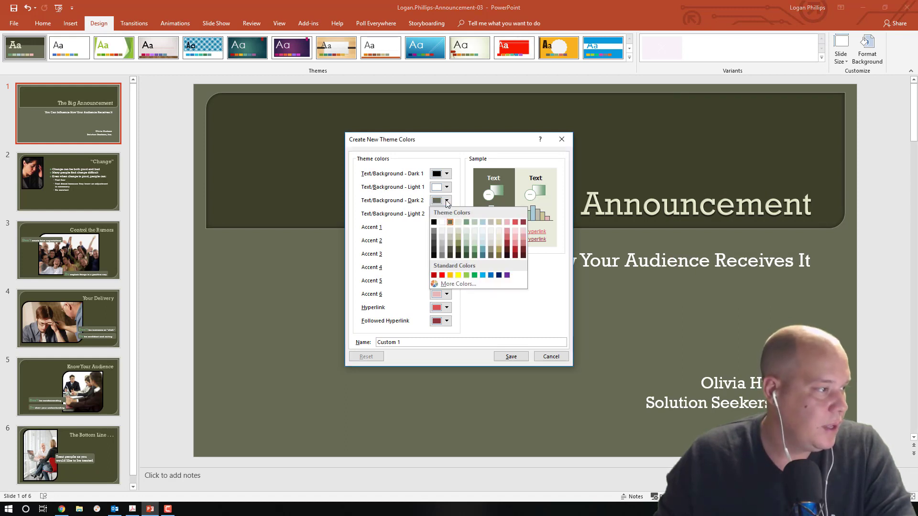
left_click(458, 284)
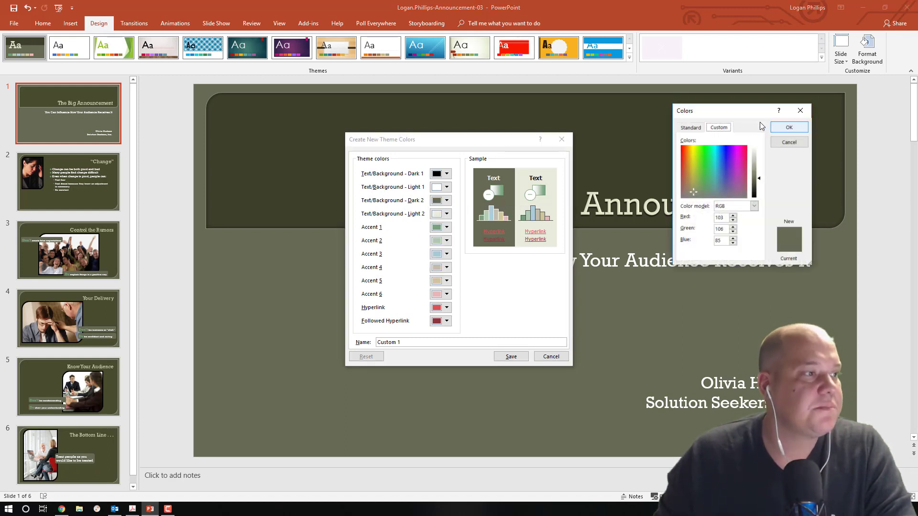
left_click_drag(719, 115, 484, 140)
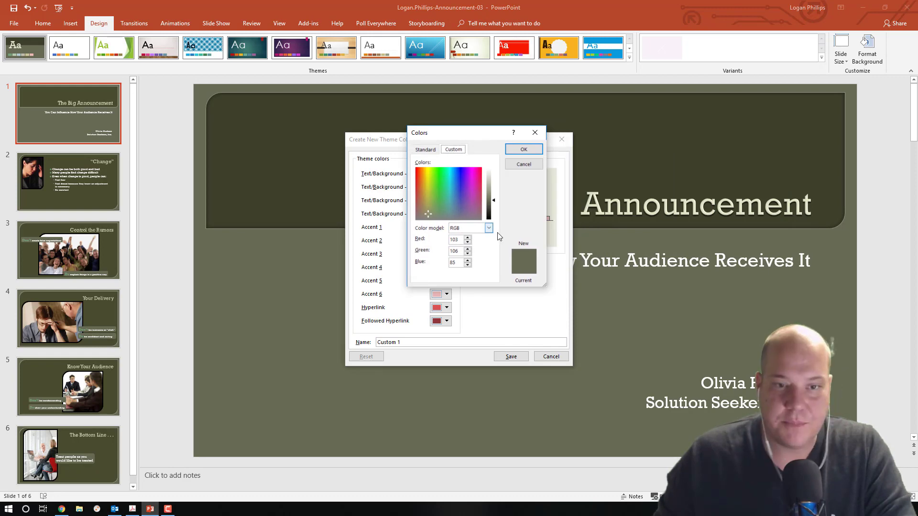
double_click(459, 240)
type("38")
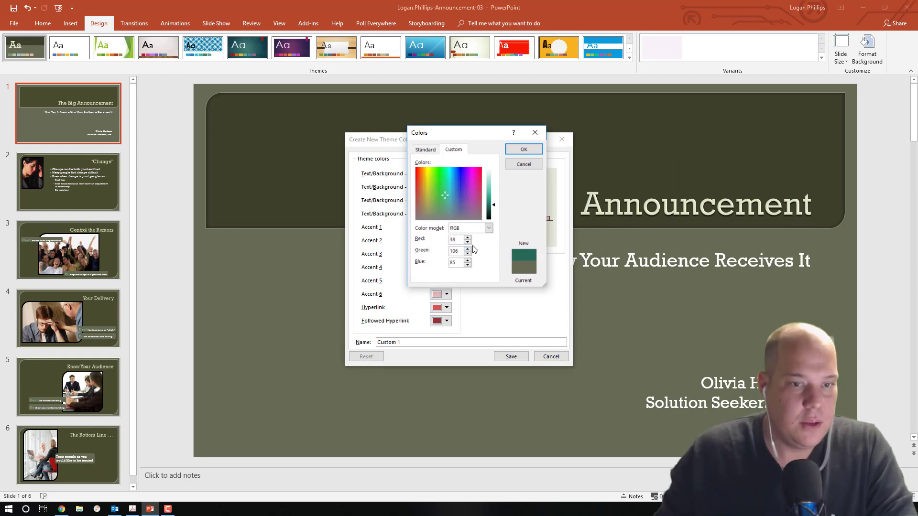
double_click(457, 251)
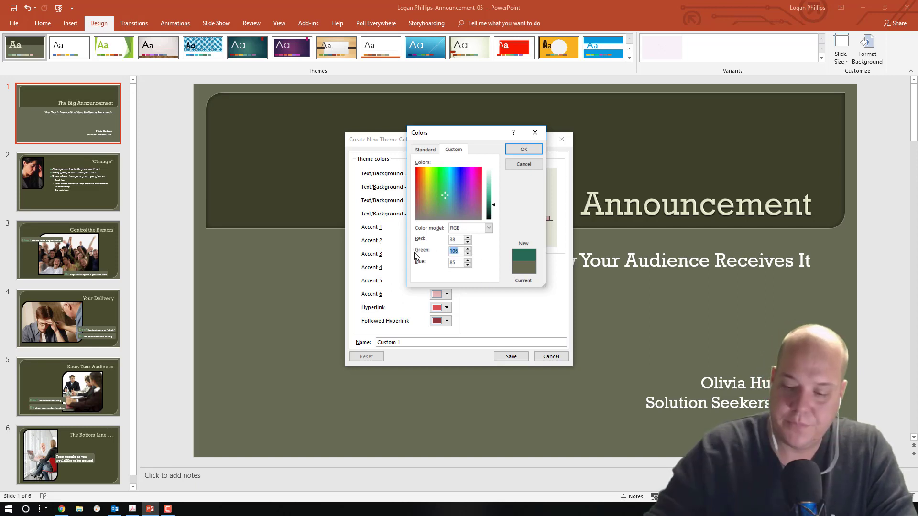
type("19")
key("Tab")
type("0")
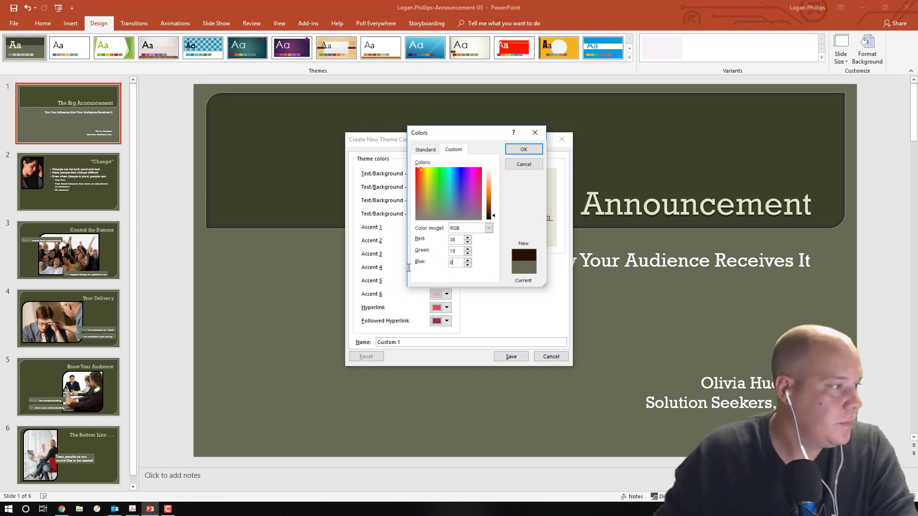
left_click(524, 150)
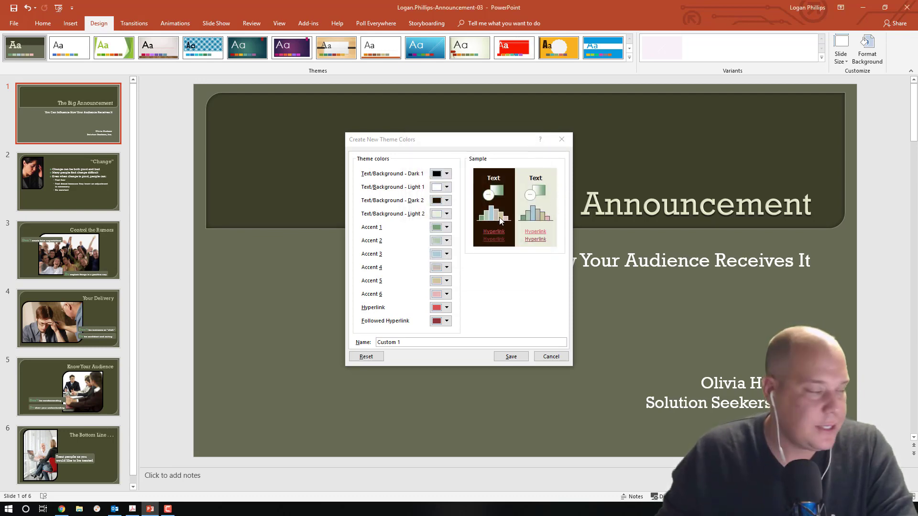
Step: Set Text/Background - Light 2 to peach, RGB 255, 230, 193
left_click(446, 214)
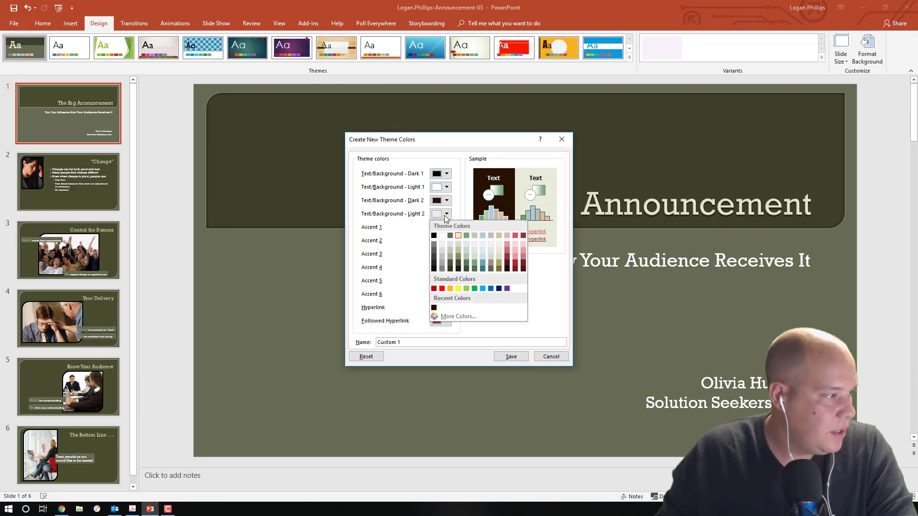
left_click(469, 318)
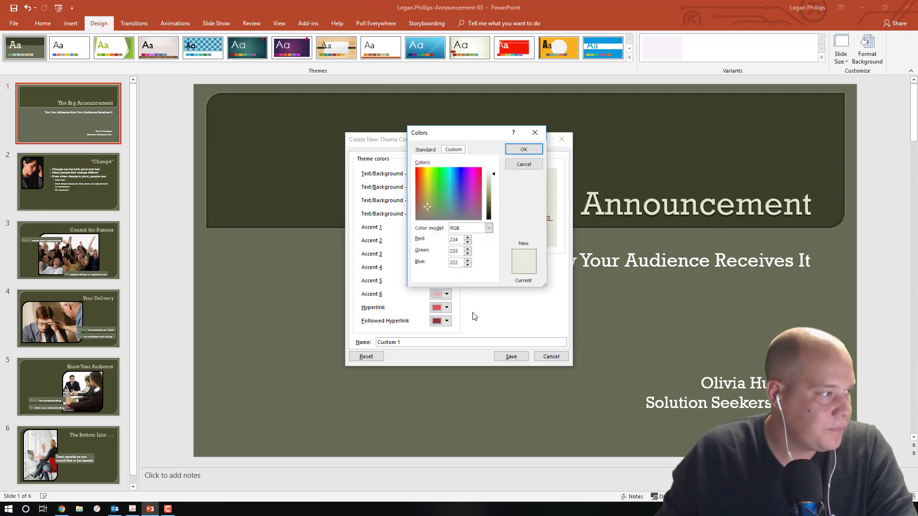
double_click(459, 239)
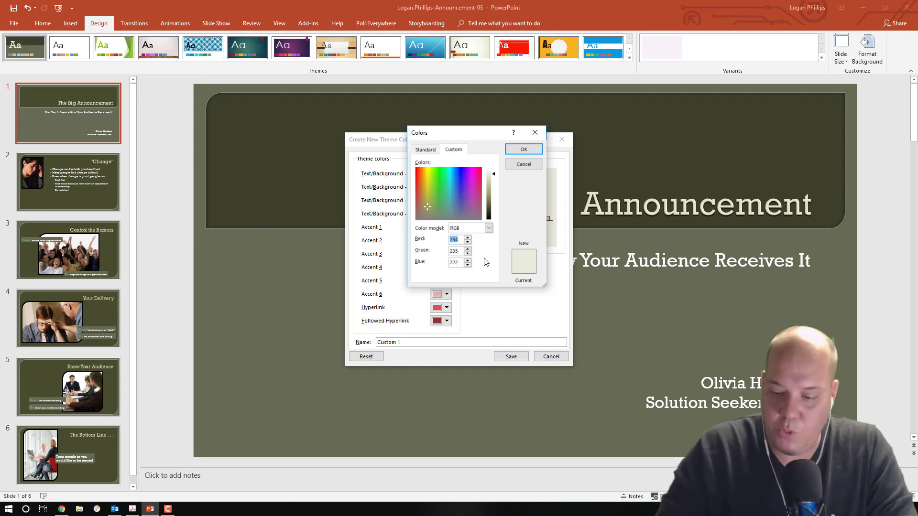
type("255")
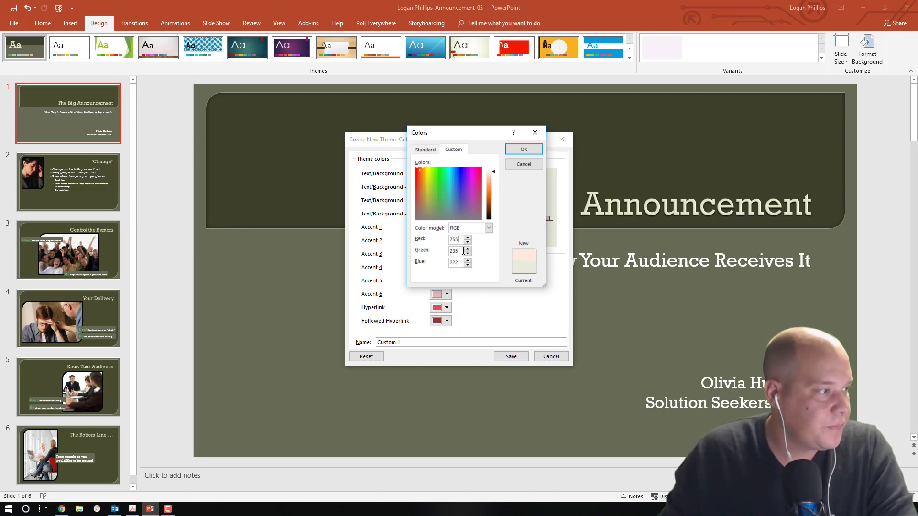
key("Tab")
type("230")
double_click(460, 262)
type("193")
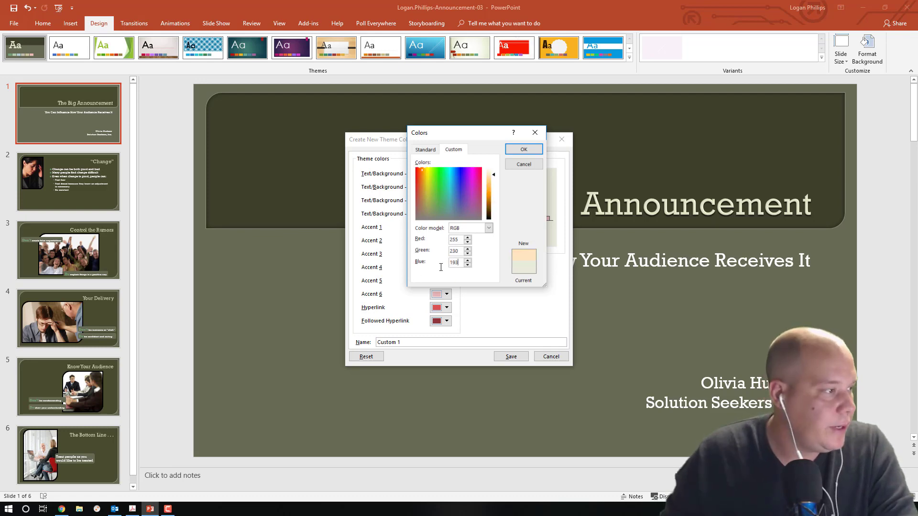
left_click(524, 149)
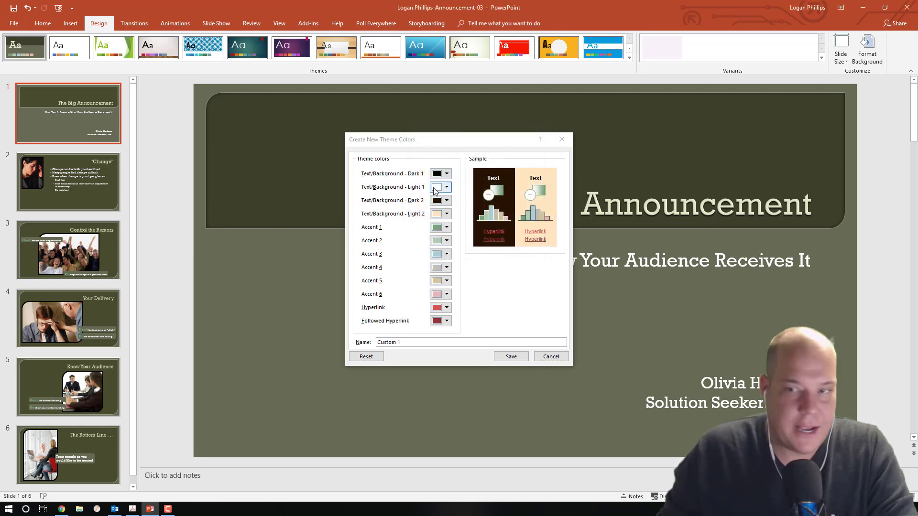
Step: Set Accent 1 to orange, RGB 255, 153, 0
left_click(446, 228)
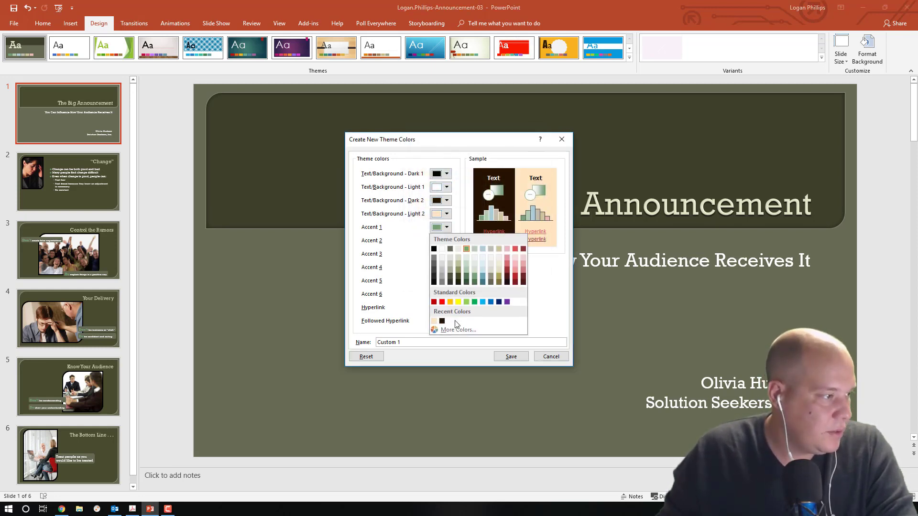
left_click(457, 329)
double_click(463, 240)
type("255")
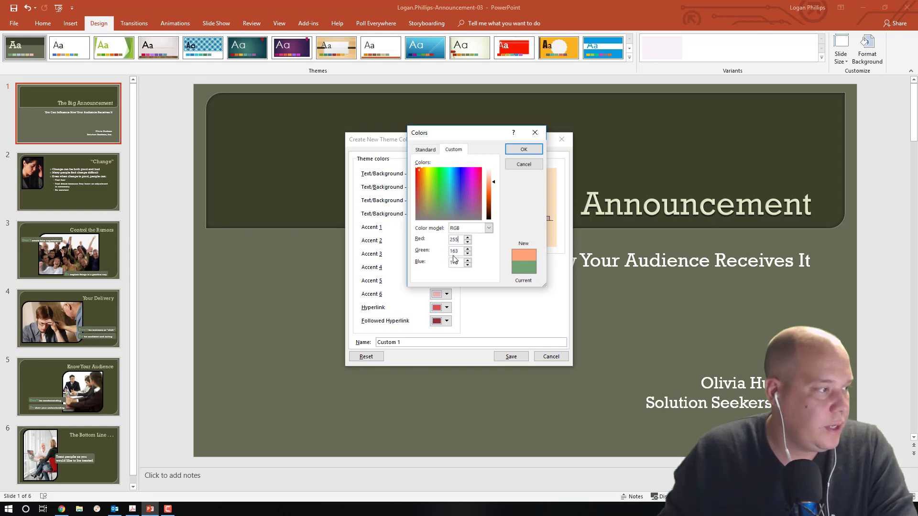
double_click(455, 251)
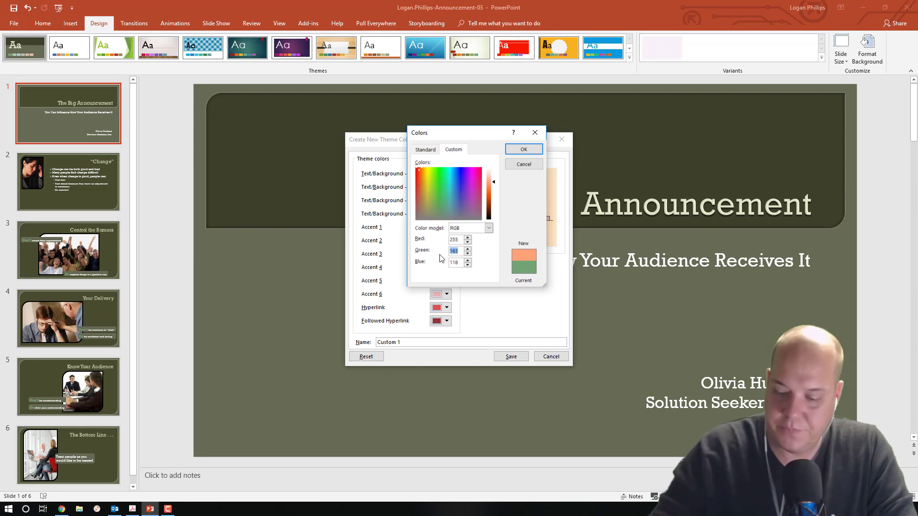
type("153")
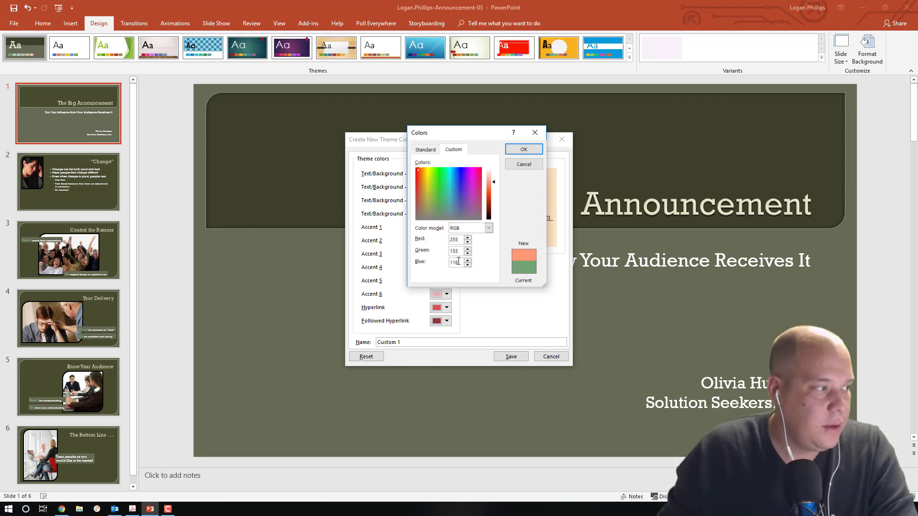
type("0")
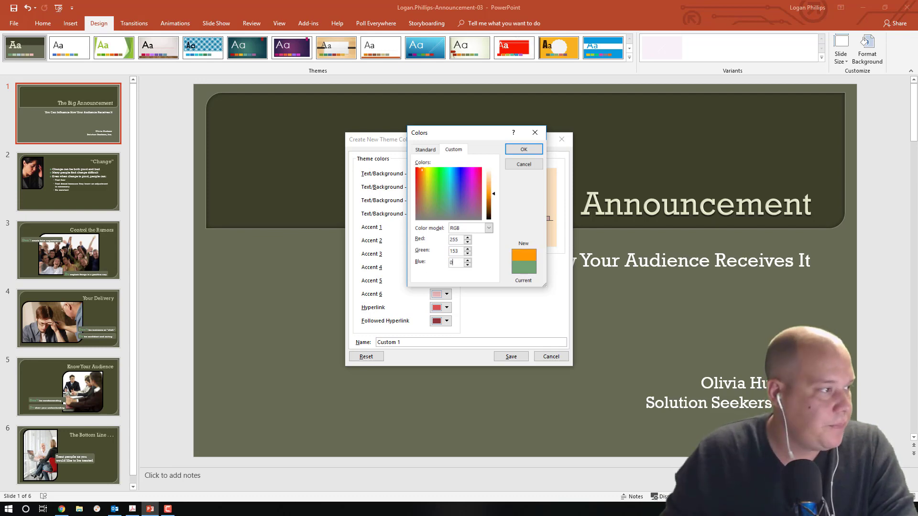
left_click(524, 150)
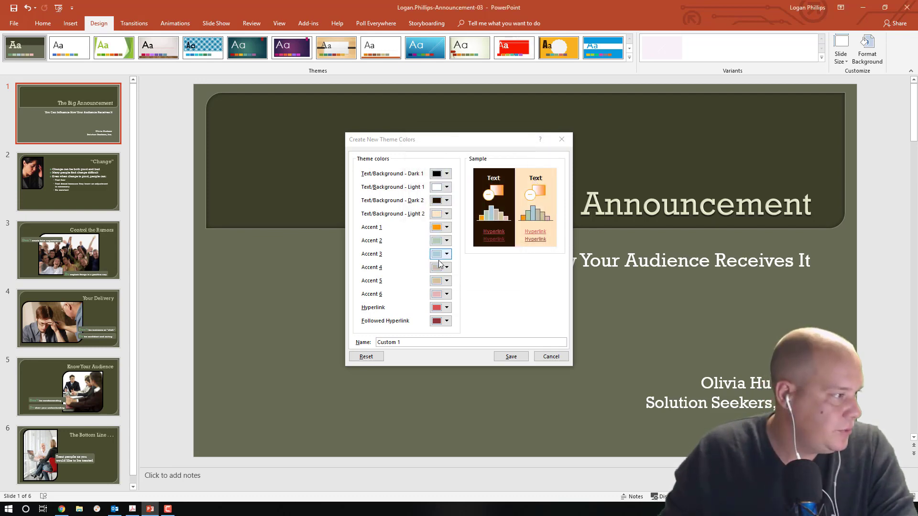
Step: Set Accent 2 to dark red, RGB 124, 26, 26
left_click(445, 241)
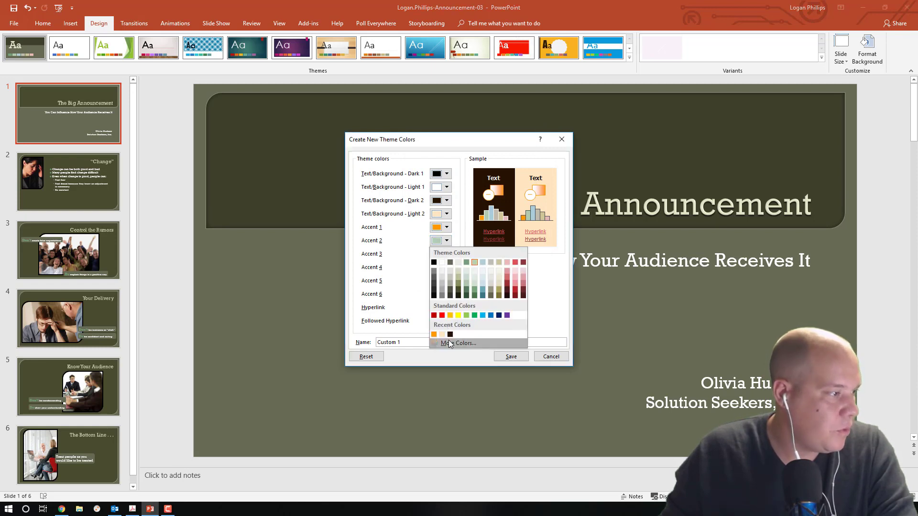
left_click(480, 343)
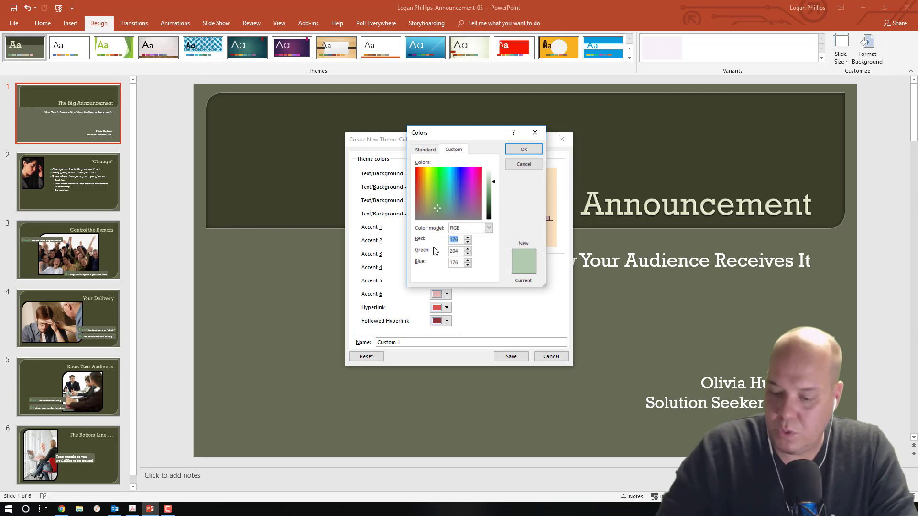
type("124")
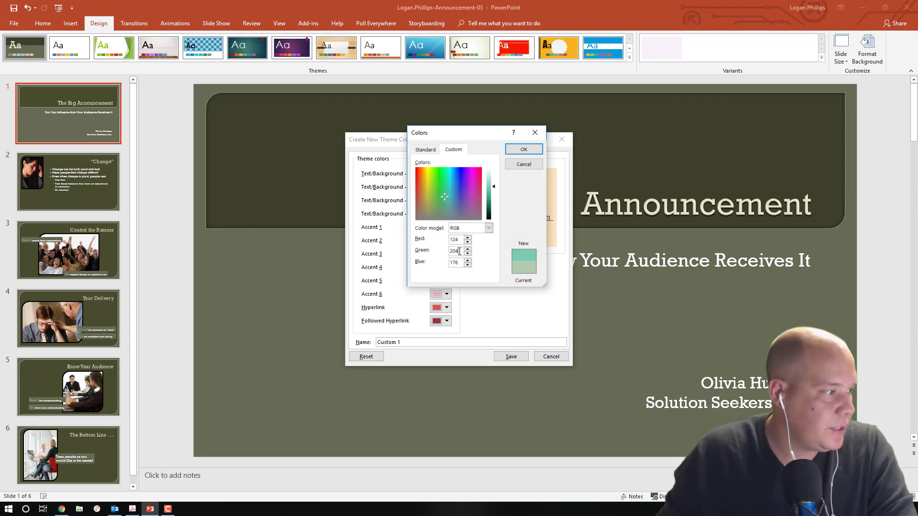
double_click(453, 252)
type("26")
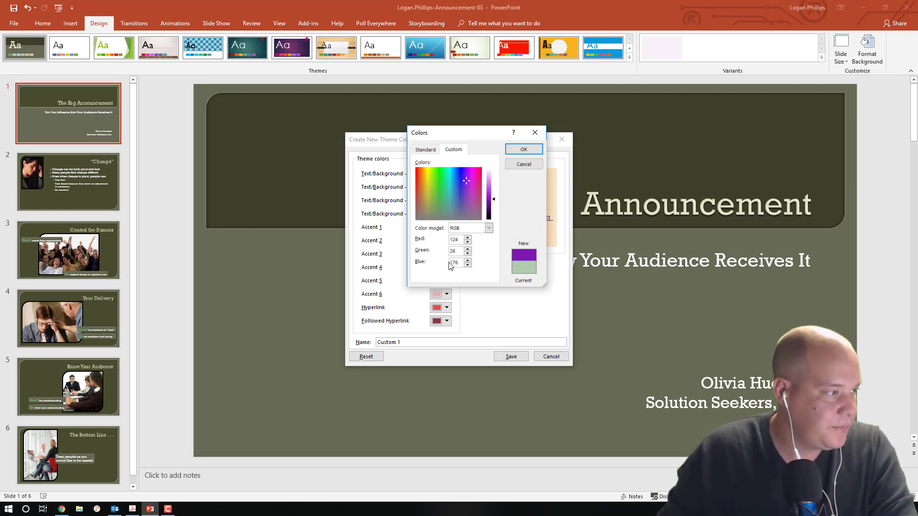
double_click(453, 263)
type("26")
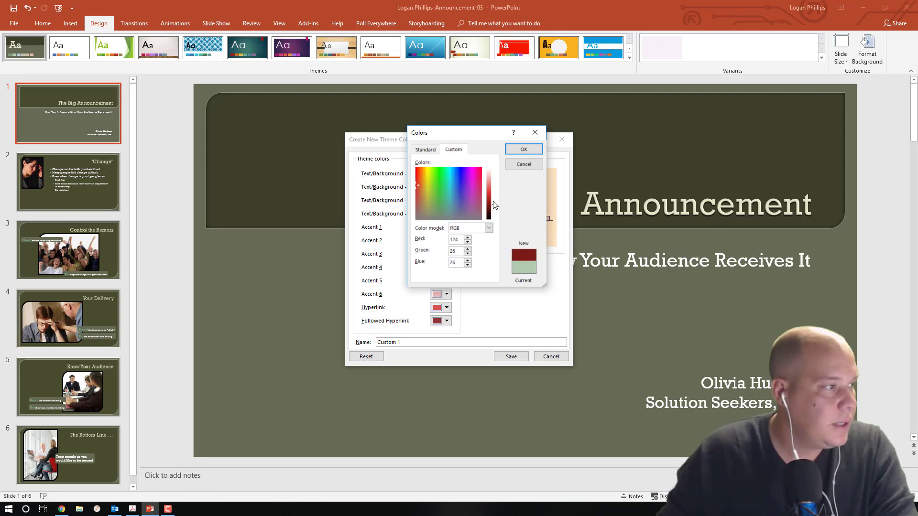
left_click(524, 150)
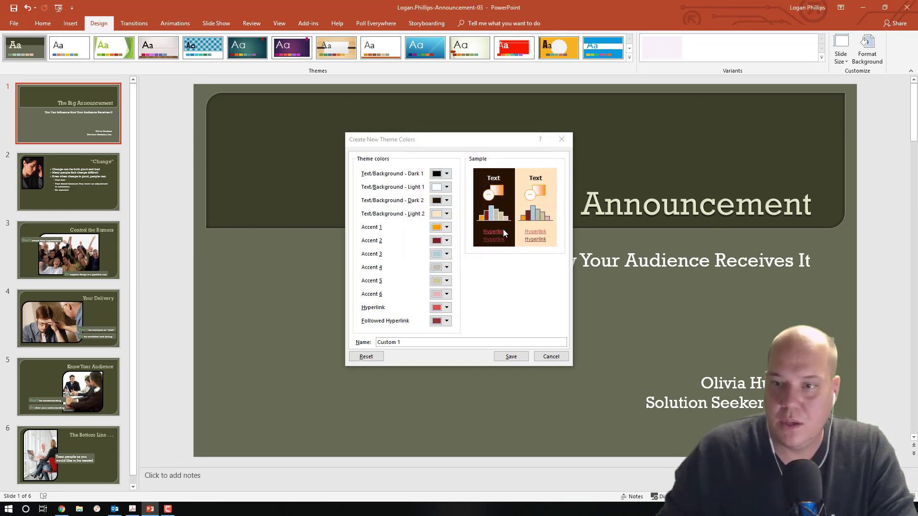
Step: Begin lightening Accent 3, entering red 204 followed by 236 and 255
left_click(446, 254)
left_click(458, 356)
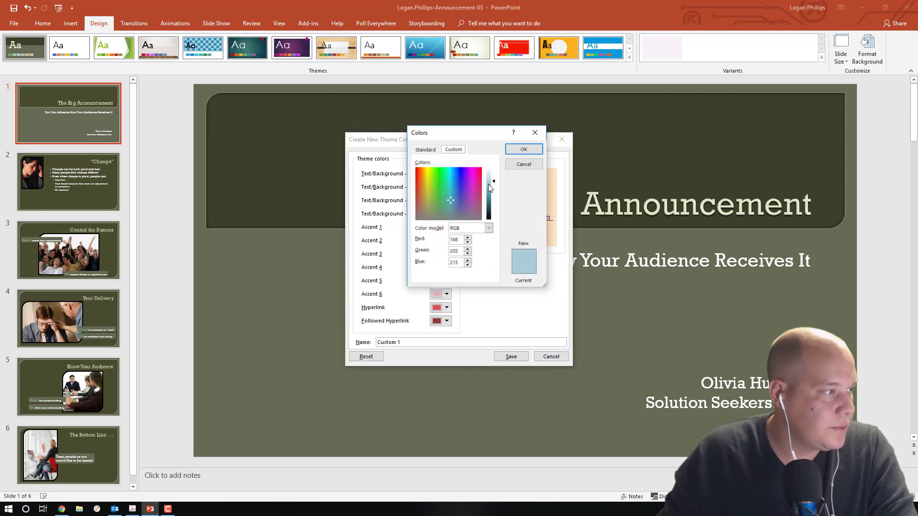
double_click(462, 239)
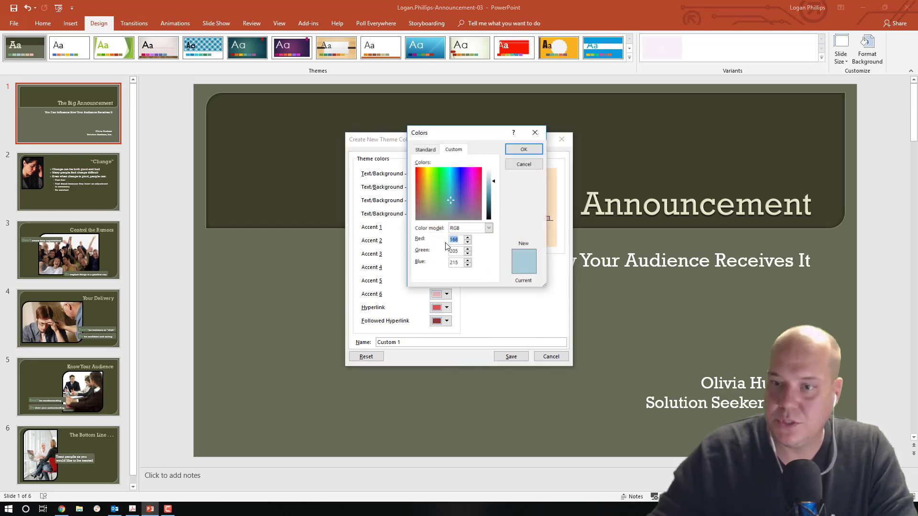
type("204")
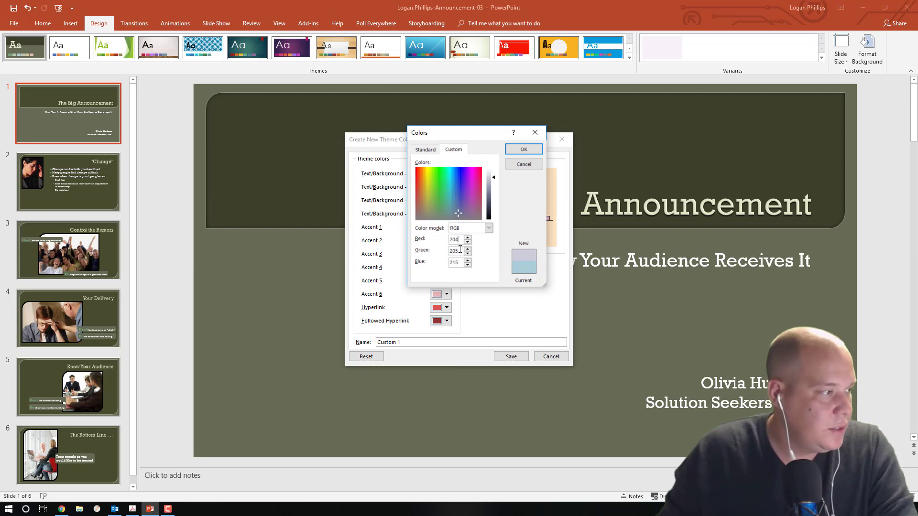
key("Tab")
type("236")
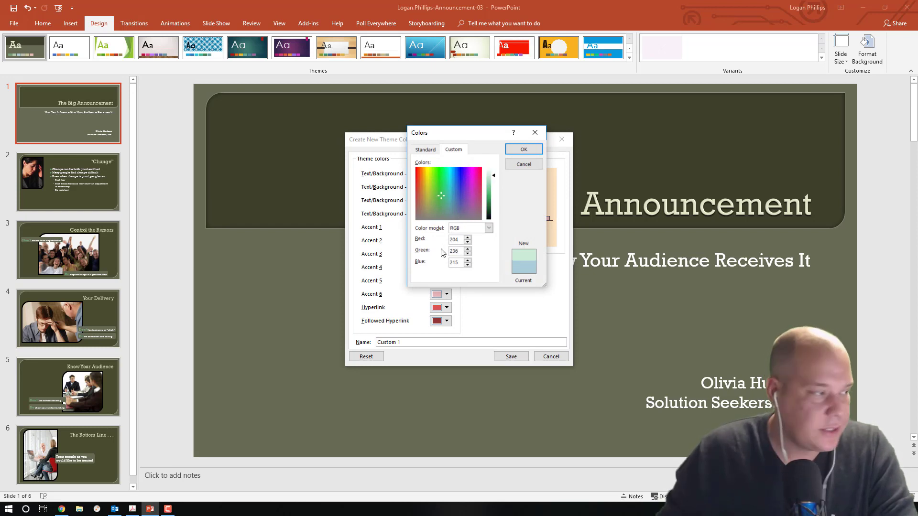
type("255")
Step: Confirm Accent 3, name the colour set 'Announce', and save it to recolour the slides
left_click(516, 150)
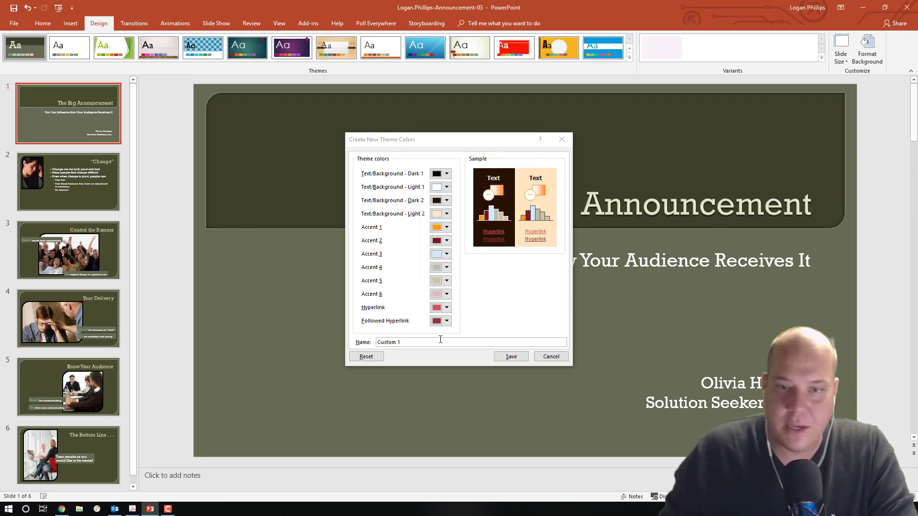
left_click(397, 342)
type("Annouc")
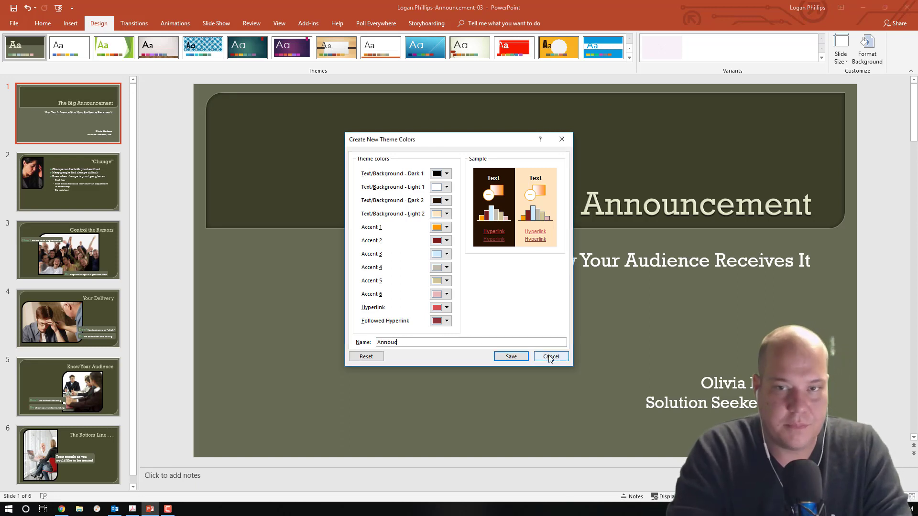
type("e")
key("BackSpace")
key("BackSpace")
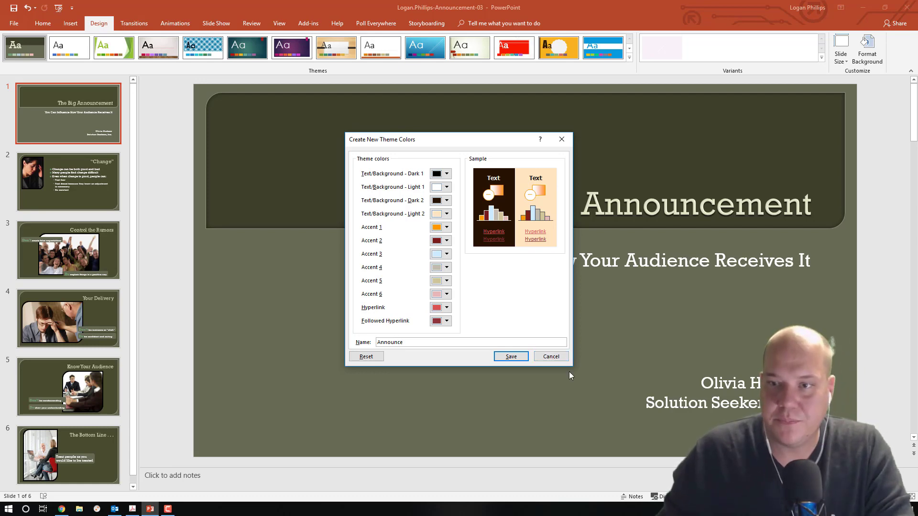
left_click(510, 356)
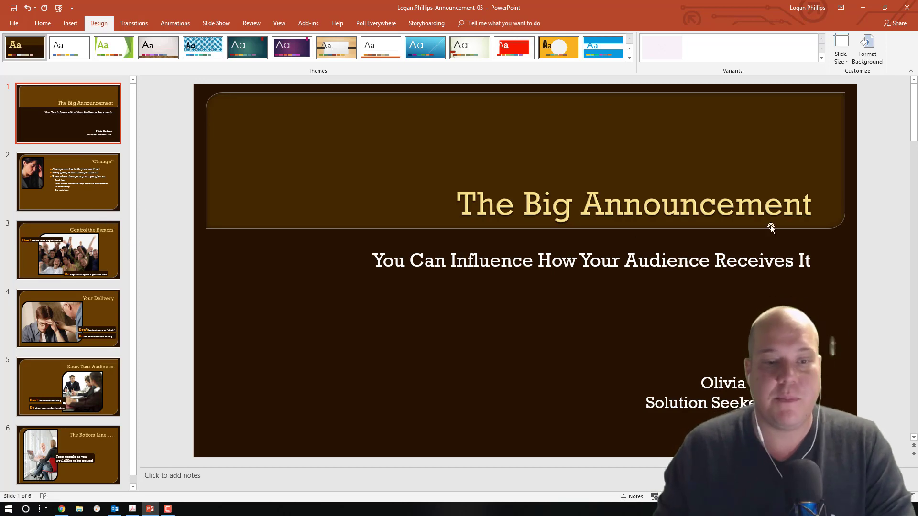
Step: Make the title and subtitle on the title slide bold
key("alt+Tab")
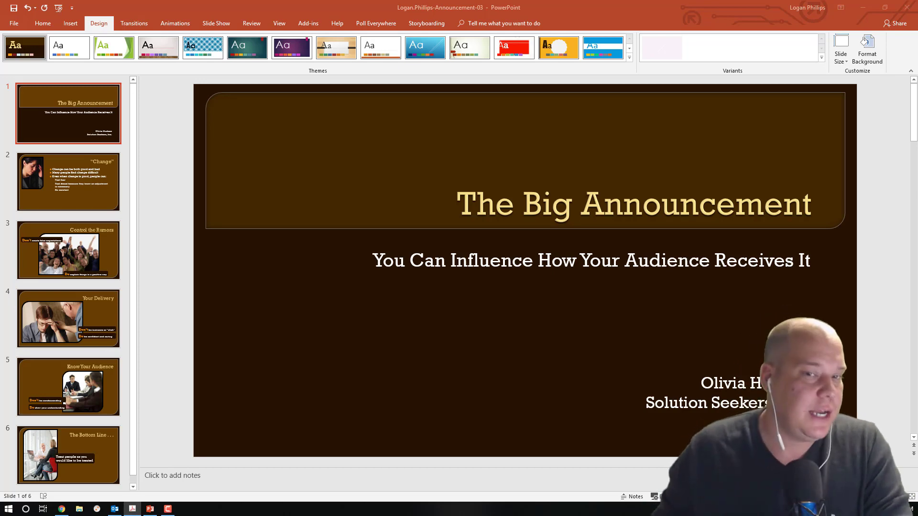
key("alt+Tab")
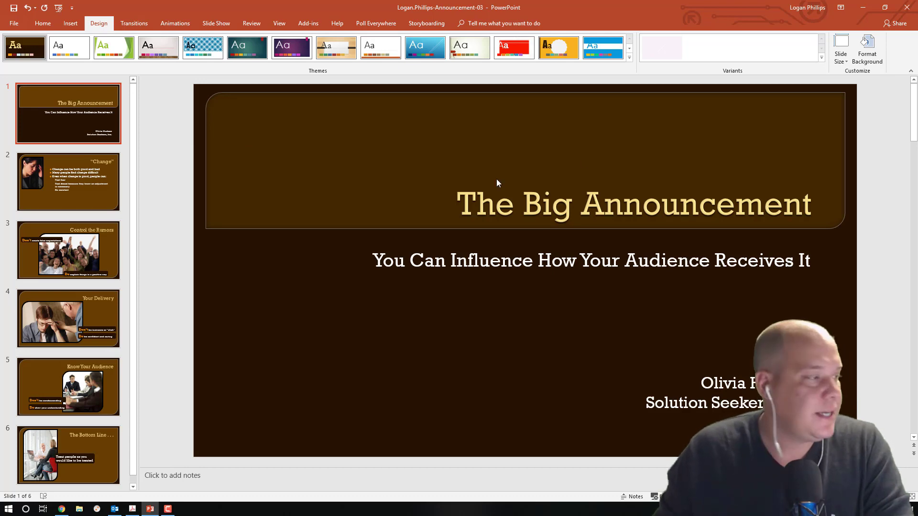
left_click(489, 104)
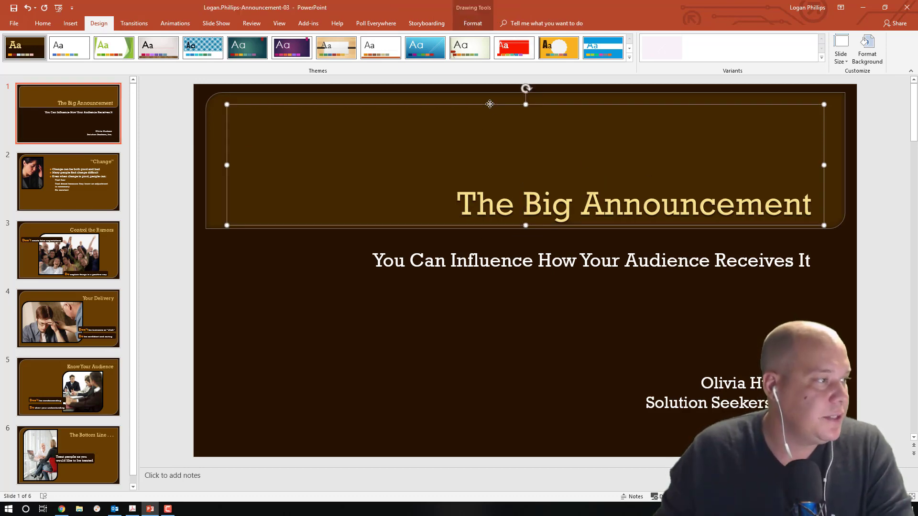
left_click(535, 263, "shift")
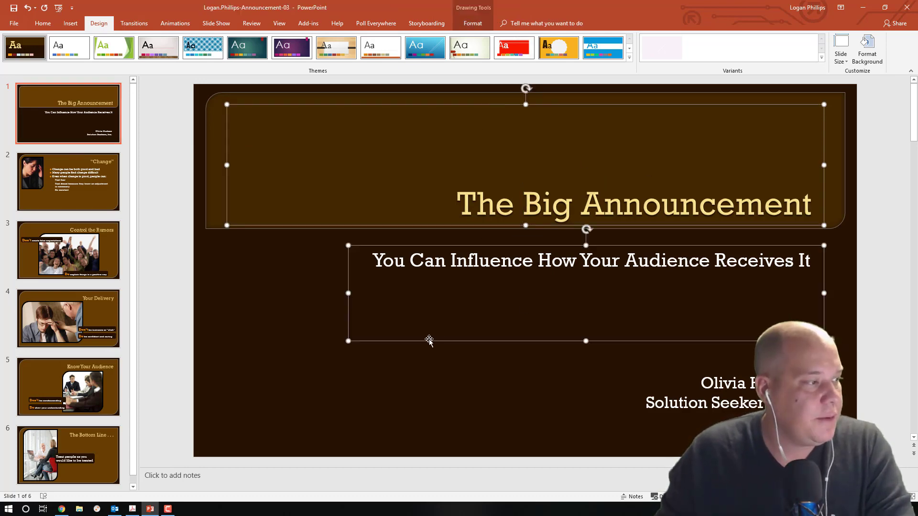
left_click(41, 27)
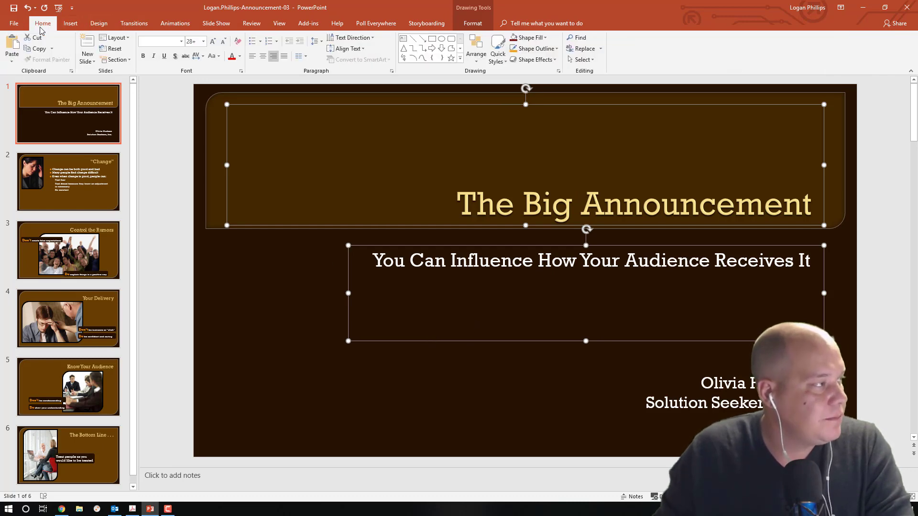
left_click(143, 56)
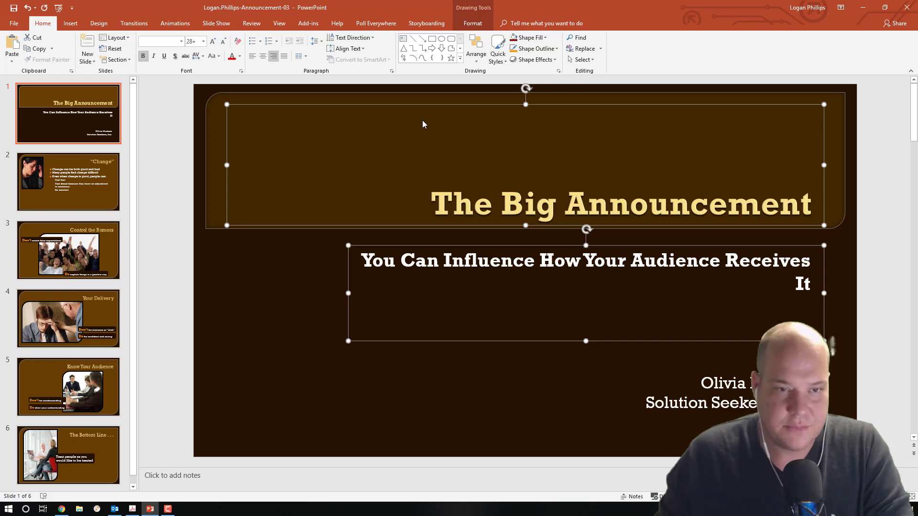
key("Escape")
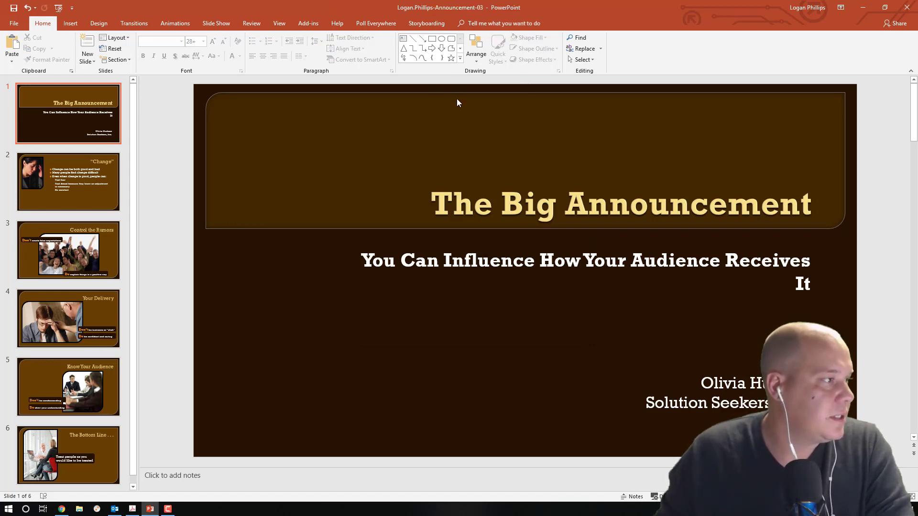
Step: Set the title to 66 pt and the word 'Big' to 96 pt
left_click(480, 217)
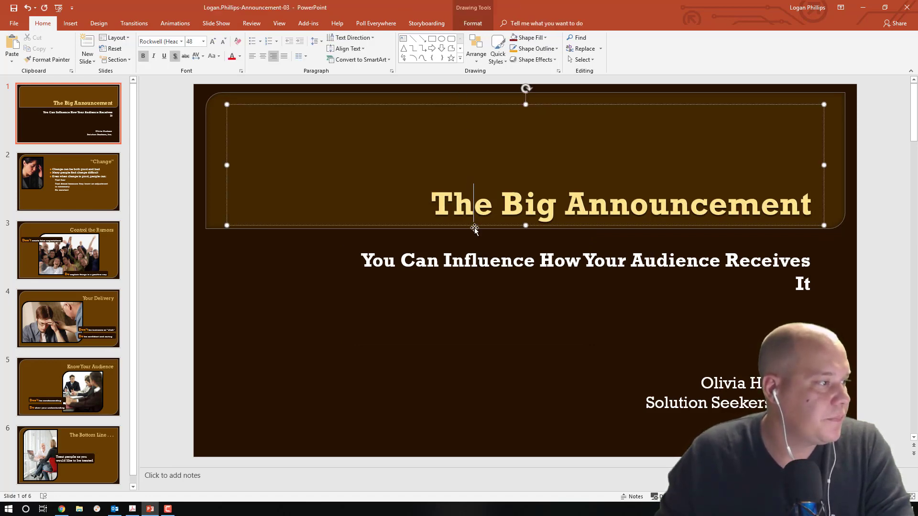
left_click(203, 43)
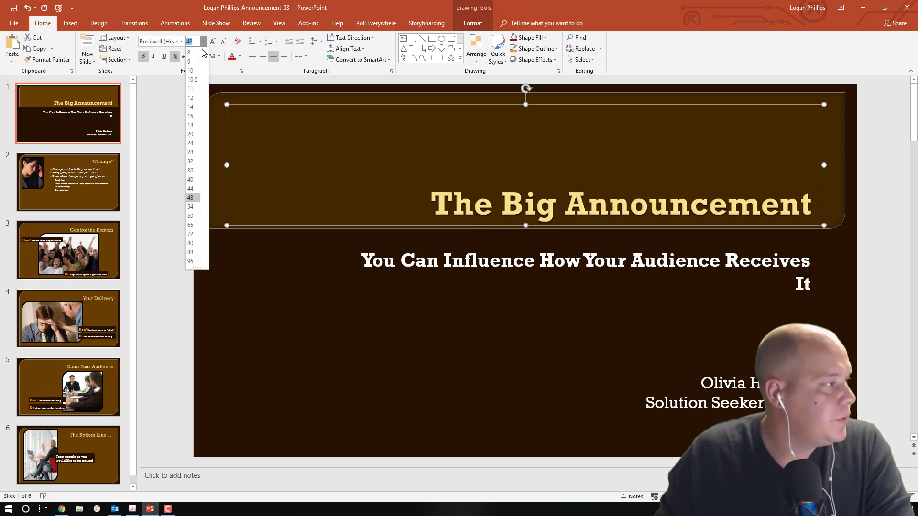
left_click(194, 231)
left_click(386, 196)
left_click_drag(386, 196, 460, 196)
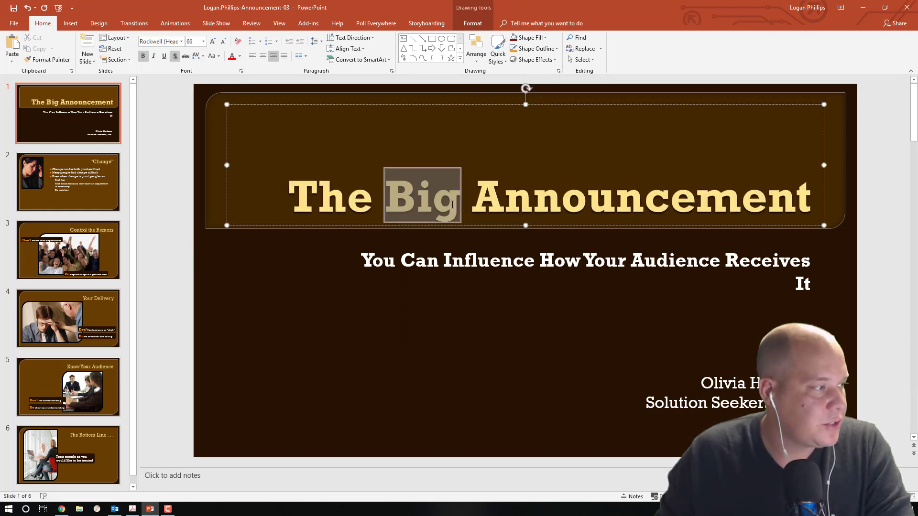
left_click(204, 42)
left_click(199, 264)
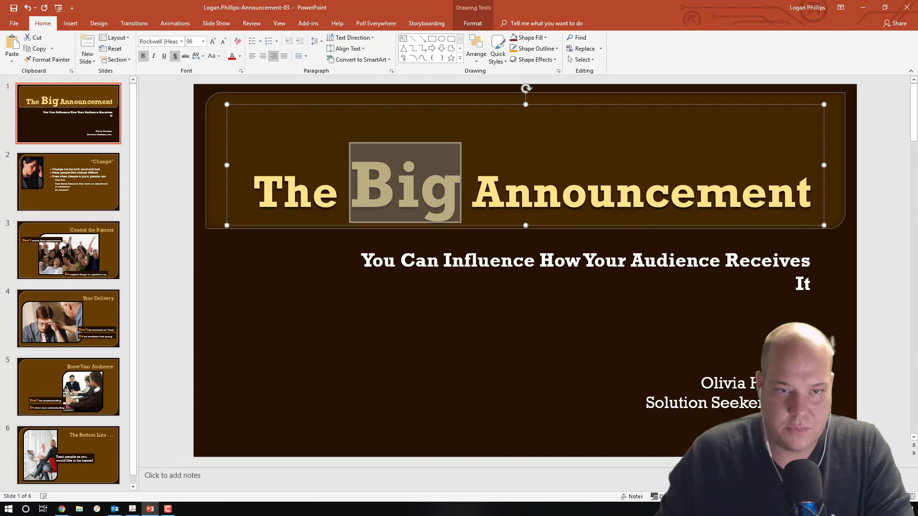
Step: Colour the whole title Orange, Accent 1, Lighter 40%
left_click(132, 508)
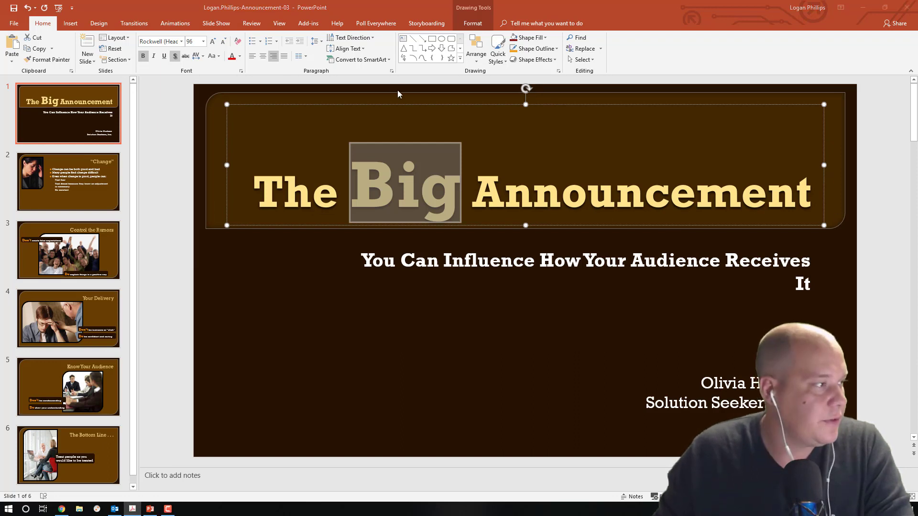
left_click(403, 105)
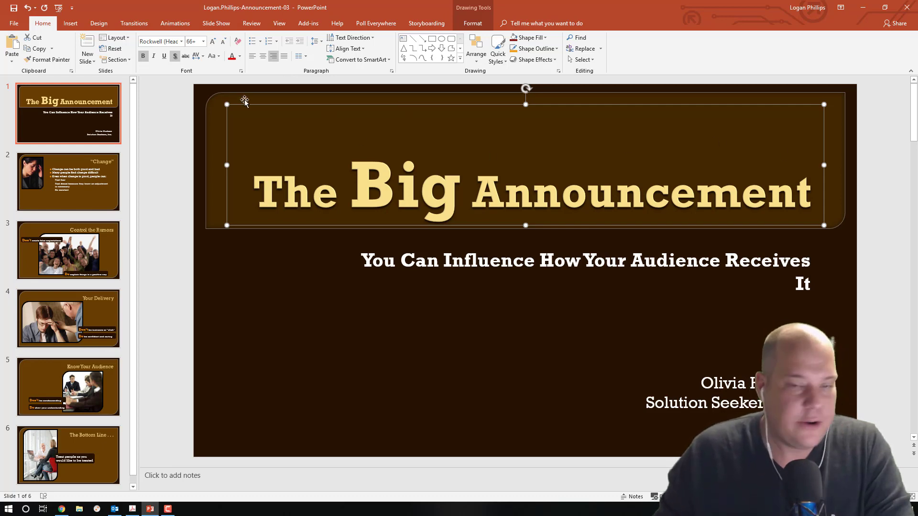
left_click(240, 57)
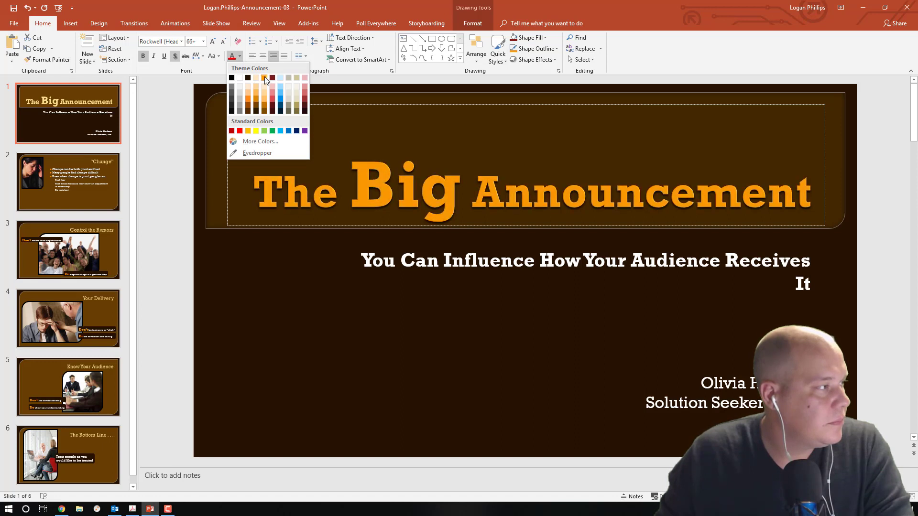
left_click(266, 103)
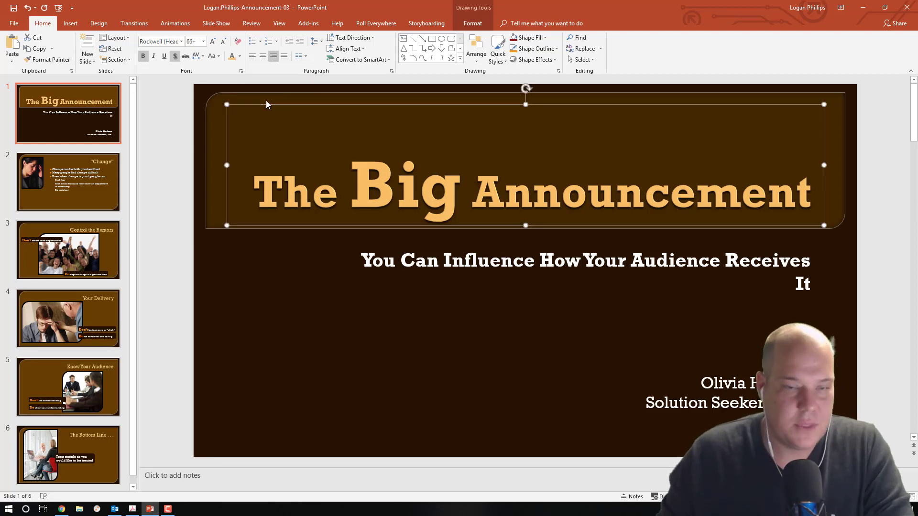
Step: Resize the subtitle text to 32 pt, then enlarge its word 'You' to 48 pt
left_click(399, 260)
left_click(438, 260)
left_click(434, 245)
left_click(203, 42)
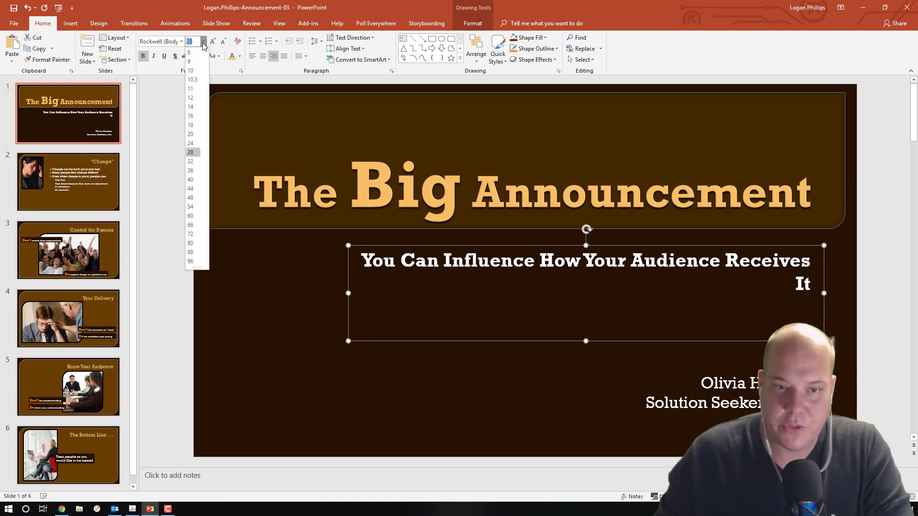
left_click(190, 161)
left_click_drag(438, 263, 405, 265)
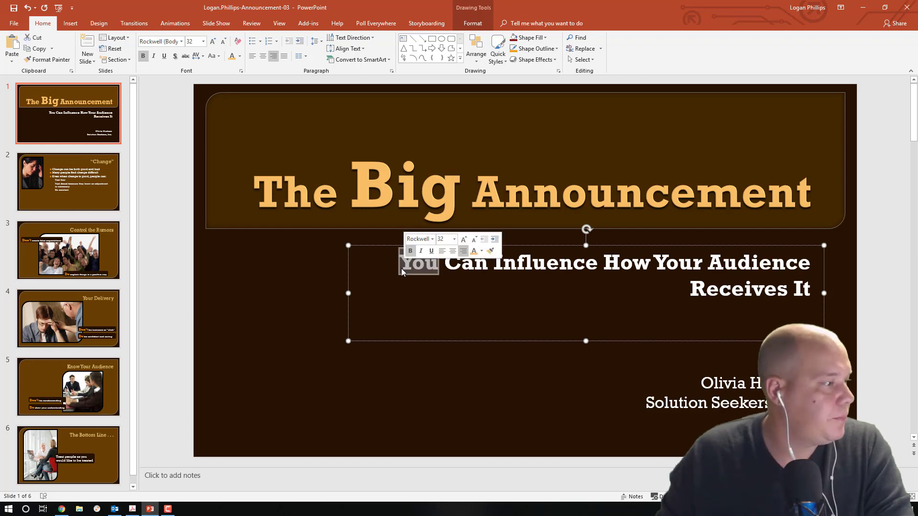
left_click(203, 41)
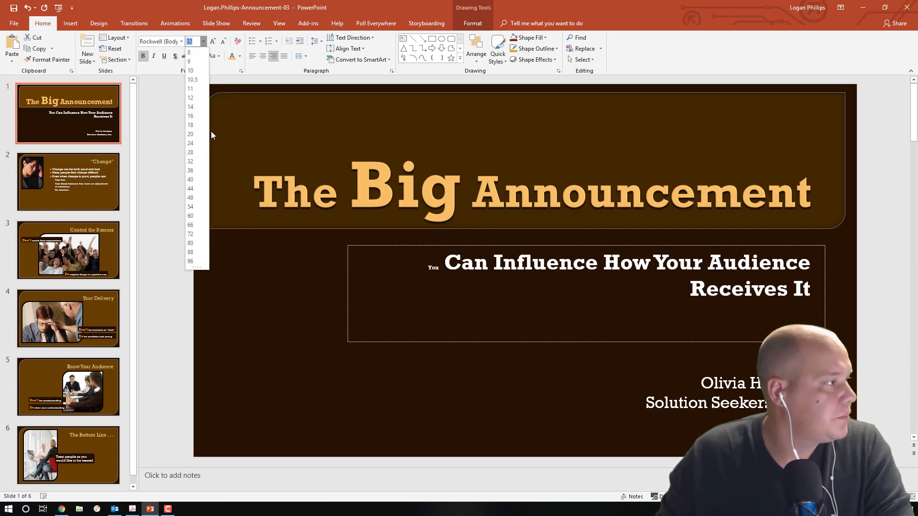
left_click(190, 197)
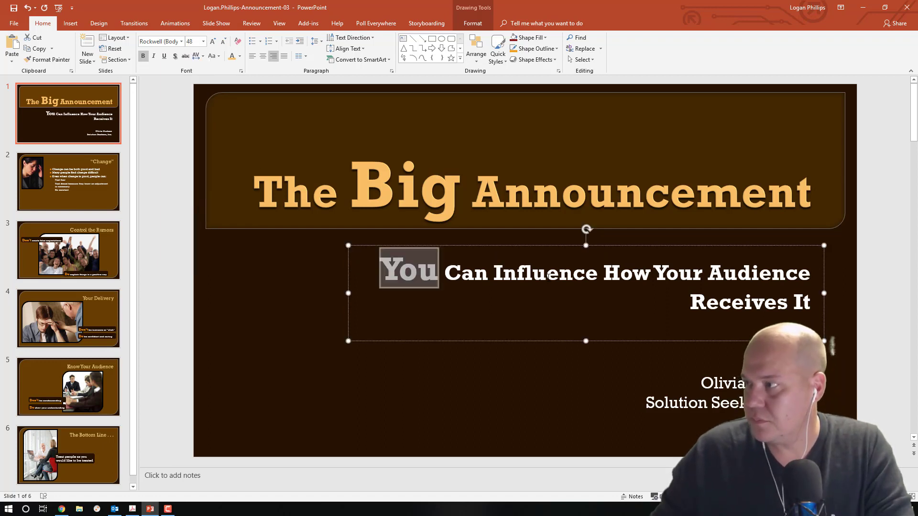
left_click(133, 508)
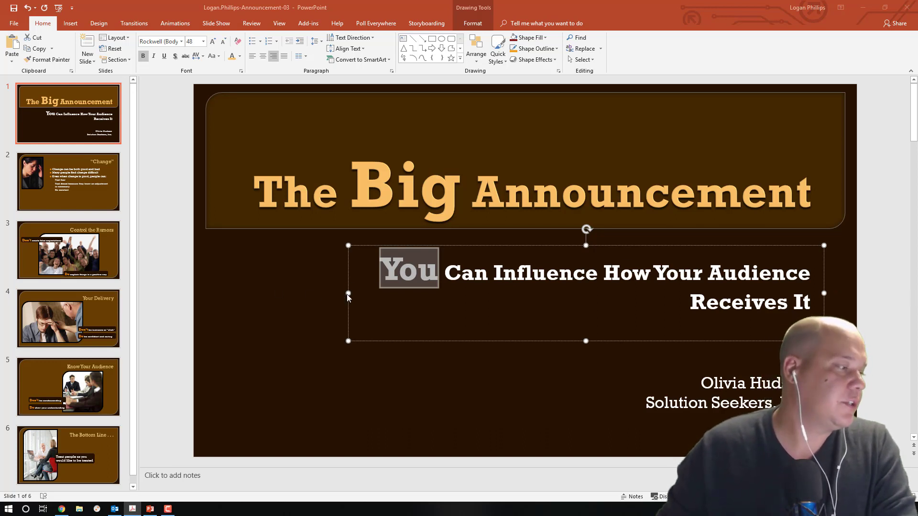
Step: Widen the subtitle box leftward so only 'It' wraps to the second line
left_click_drag(347, 297, 257, 294)
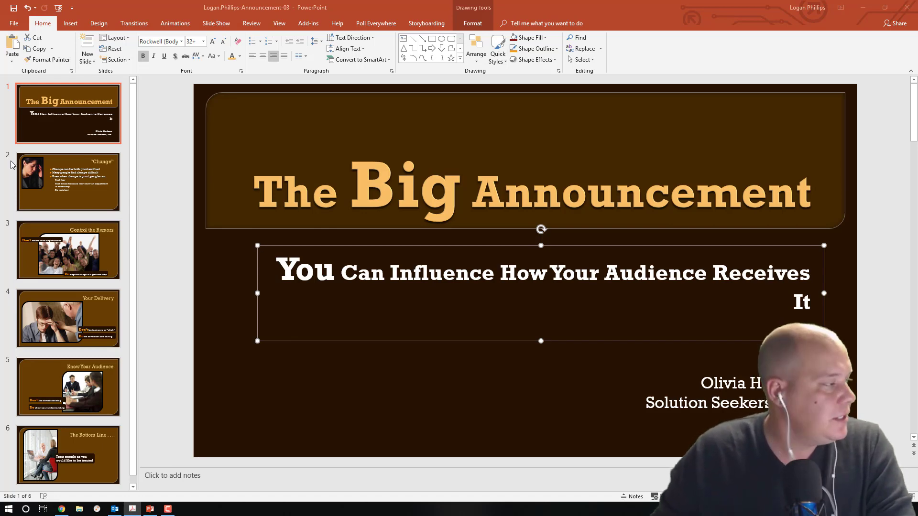
Step: Go to slide 2, Change, and enlarge the speaker notes area below it
left_click(52, 174)
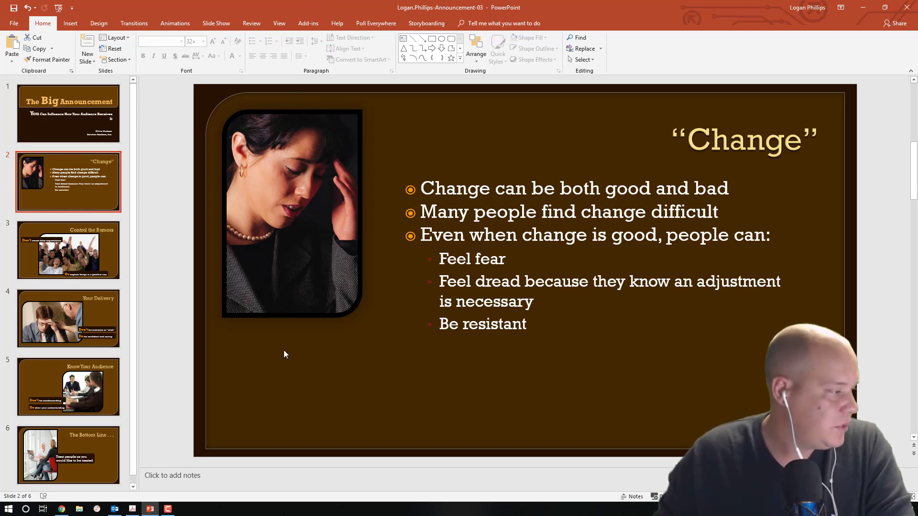
left_click_drag(642, 467, 668, 365)
left_click(433, 473)
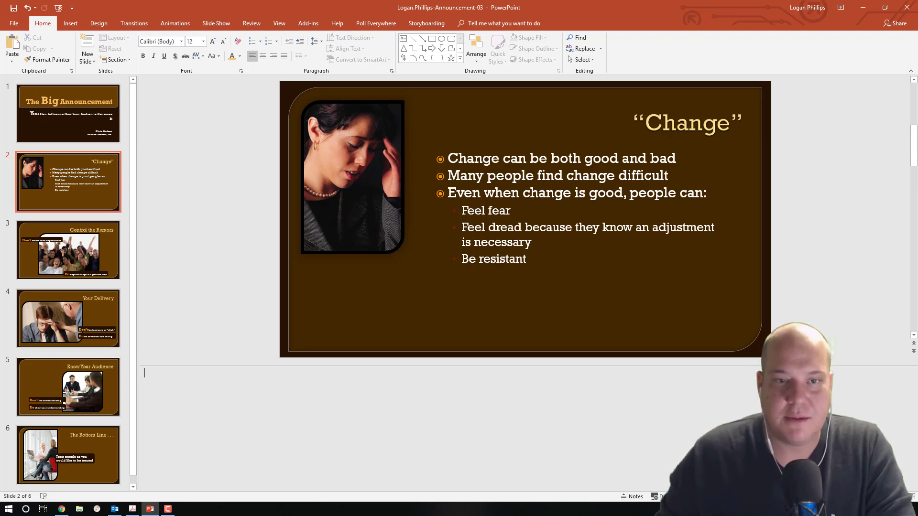
Step: Paste slide 2's bullet text into its speaker notes, then hide the notes area
left_click(530, 230)
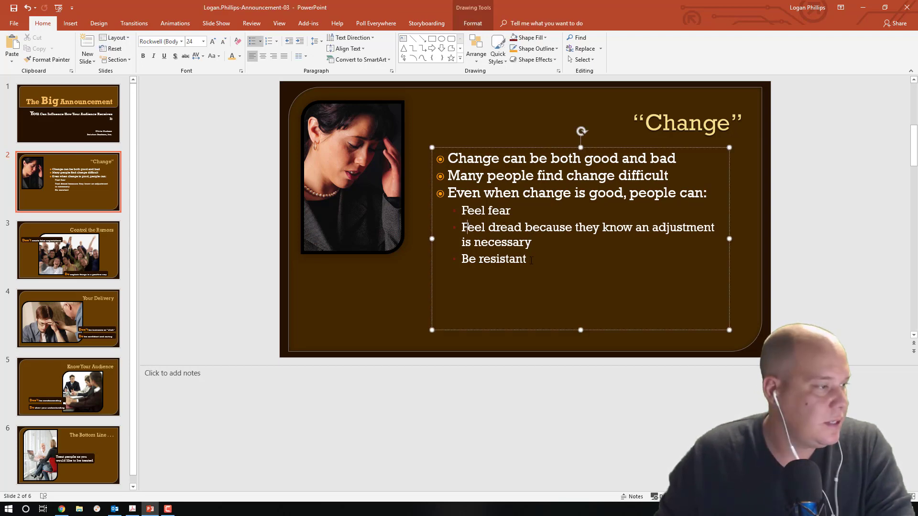
left_click_drag(531, 262, 406, 152)
key("ctrl+c")
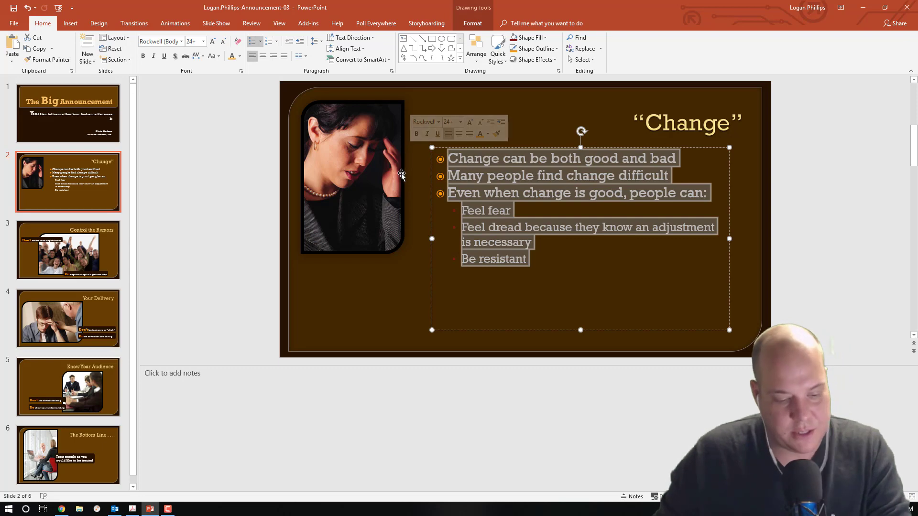
left_click(284, 388)
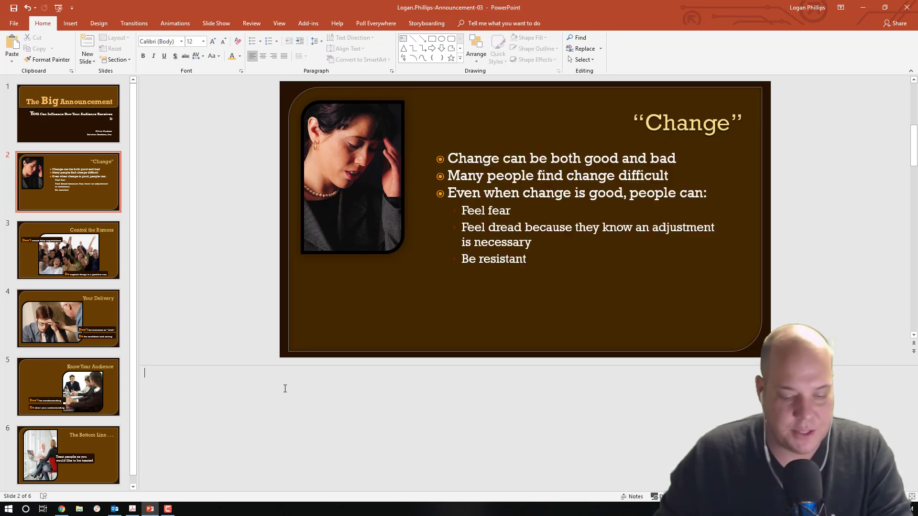
key("ctrl+v")
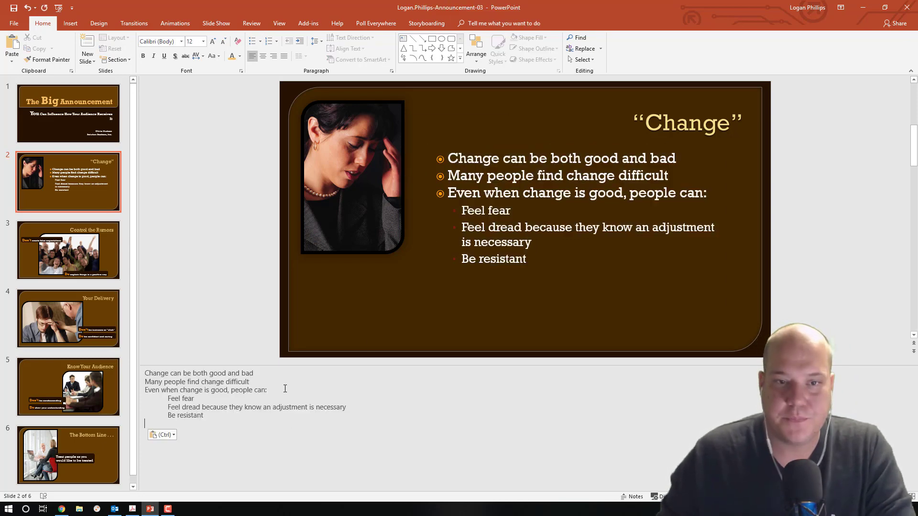
left_click(635, 498)
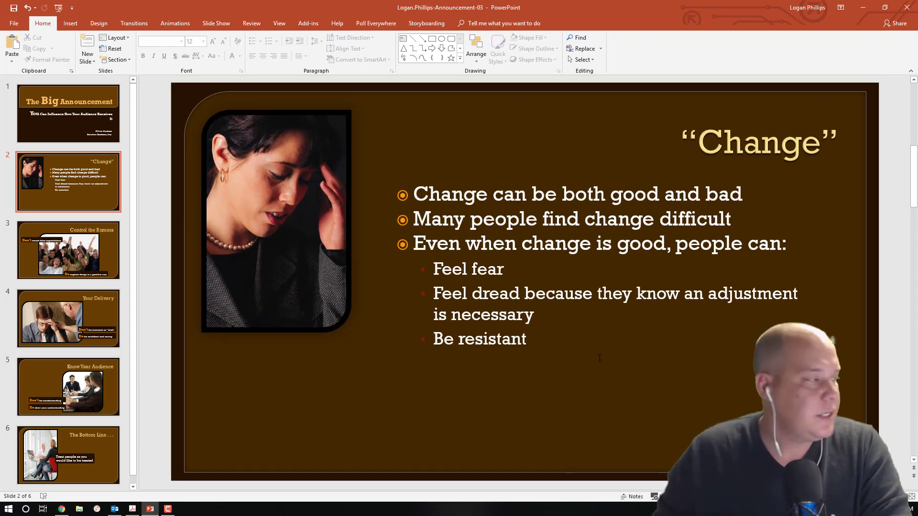
Step: Replace slide 2's three long sub-bullets with the sub-points Fear, Dread and Resistance
left_click(83, 186)
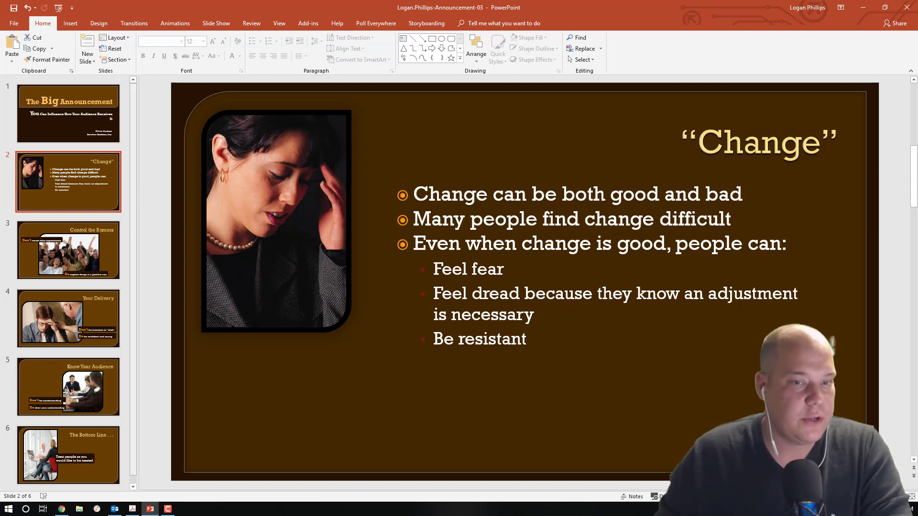
left_click(482, 293)
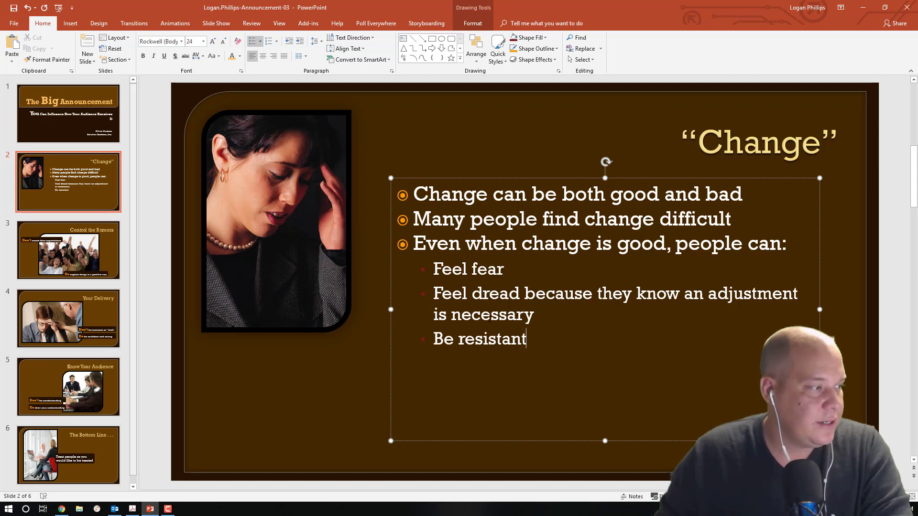
left_click_drag(528, 339, 433, 270)
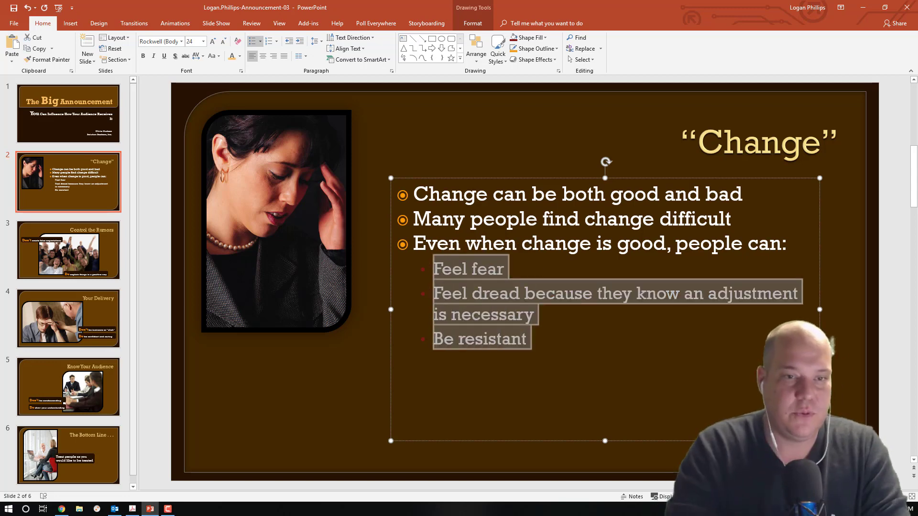
key("BackSpace")
type("Fear ")
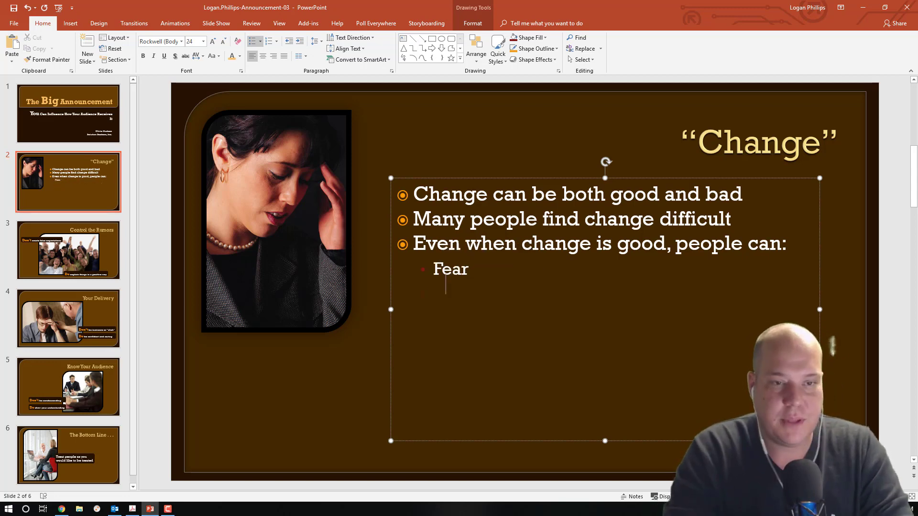
type("Dread")
key("Return")
type("REsistance")
key("BackSpace")
key("BackSpace")
key("BackSpace")
key("BackSpace")
key("BackSpace")
key("BackSpace")
key("BackSpace")
key("BackSpace")
key("BackSpace")
key("BackSpace")
type("esistance")
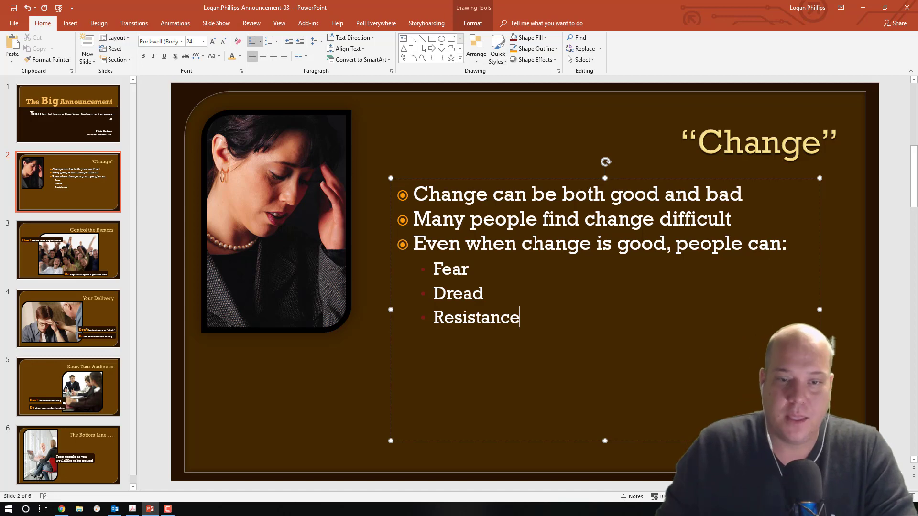
key("alt+Tab")
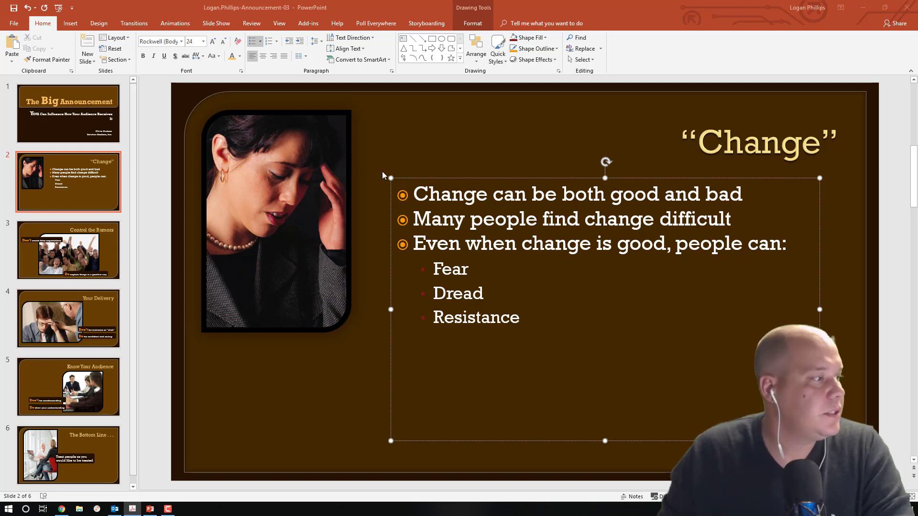
left_click(478, 269)
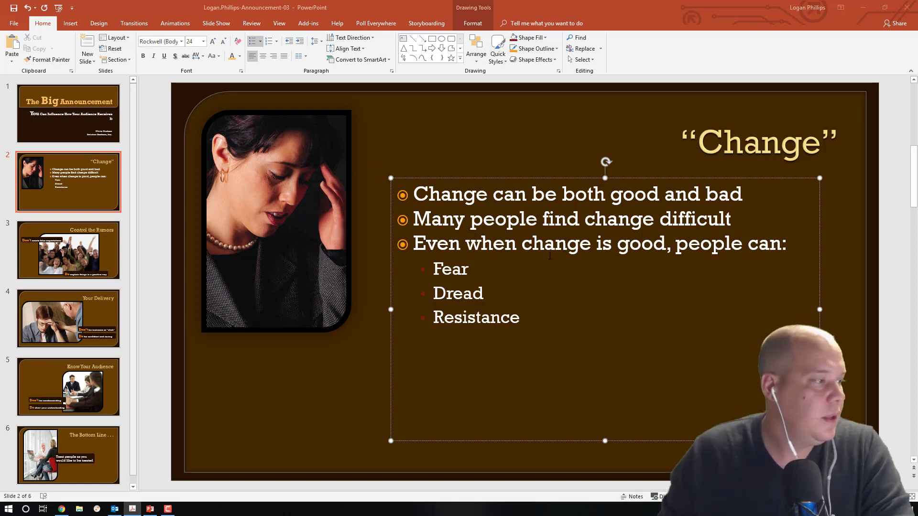
left_click_drag(529, 319, 433, 268)
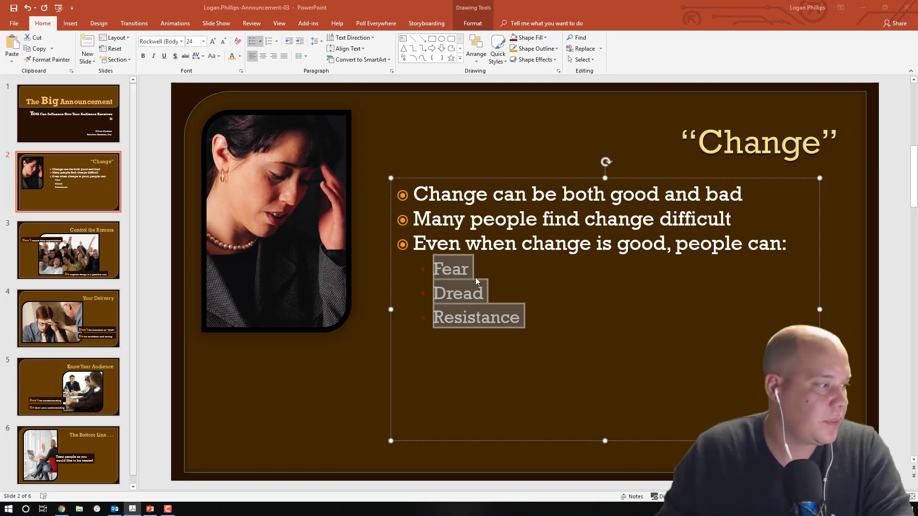
left_click(545, 326)
left_click_drag(545, 326, 412, 201)
key("Delete")
type("Fear")
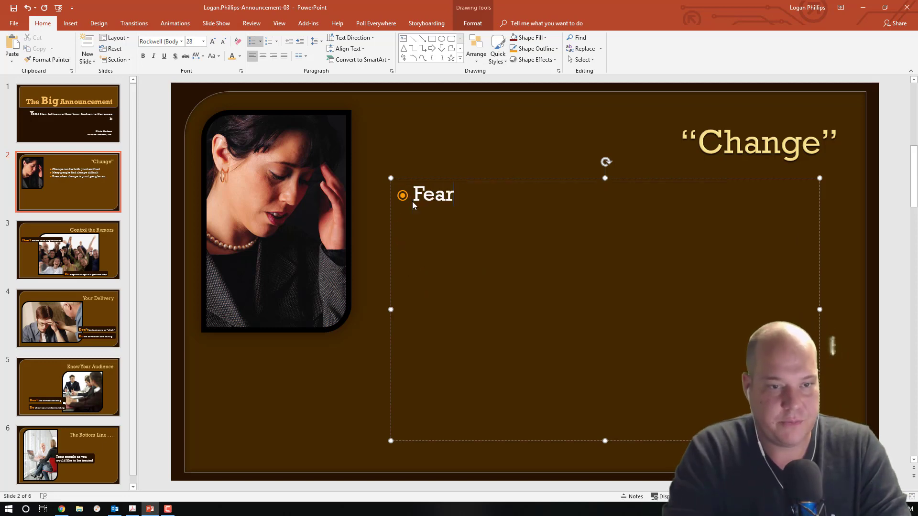
key("Return")
type("Dread")
key("Return")
type("Resistance")
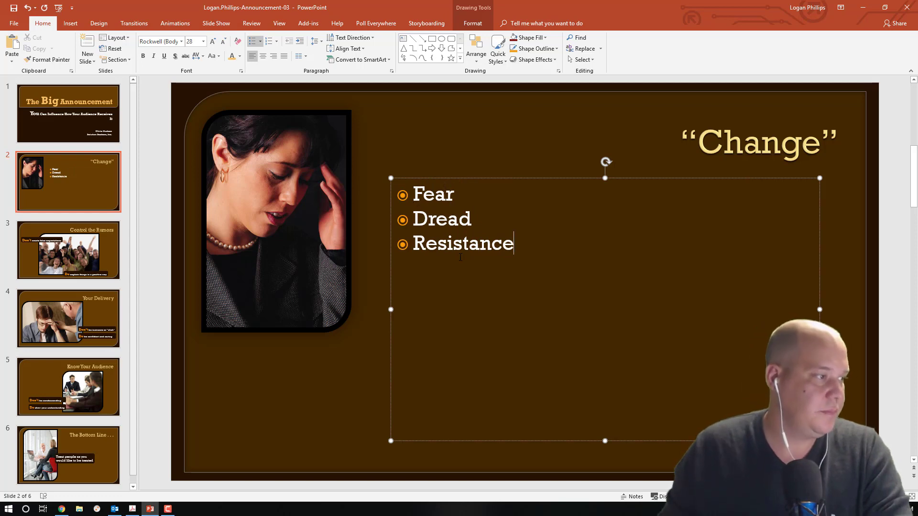
left_click_drag(391, 179, 679, 351)
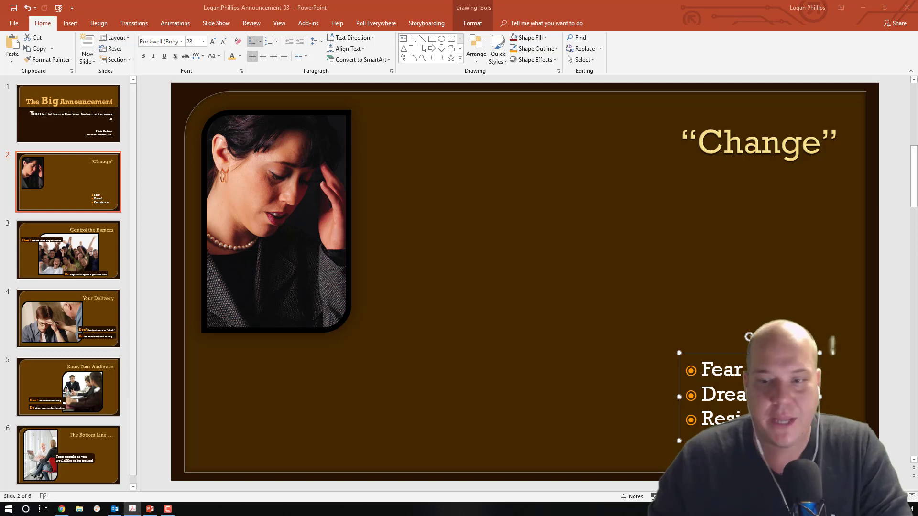
Step: Deselect the bullet box and open the SmartArt graphic picker from Insert
left_click(415, 210)
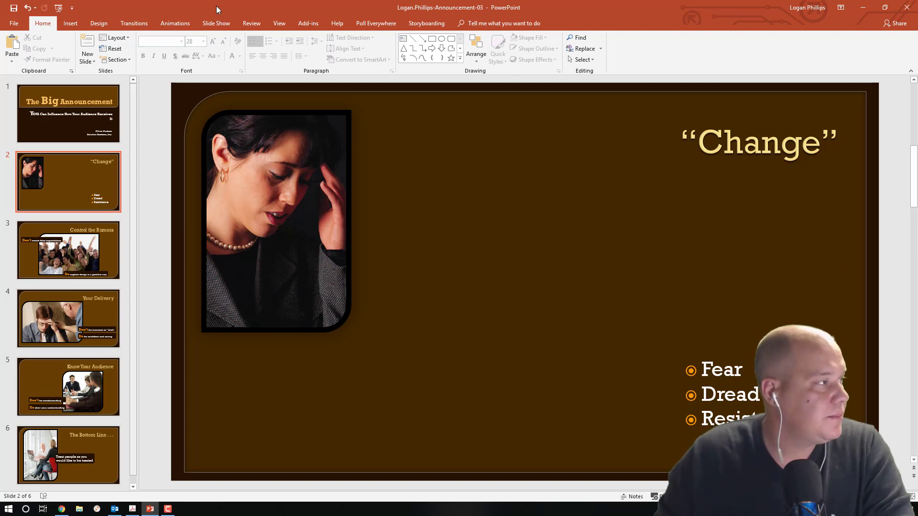
left_click(69, 24)
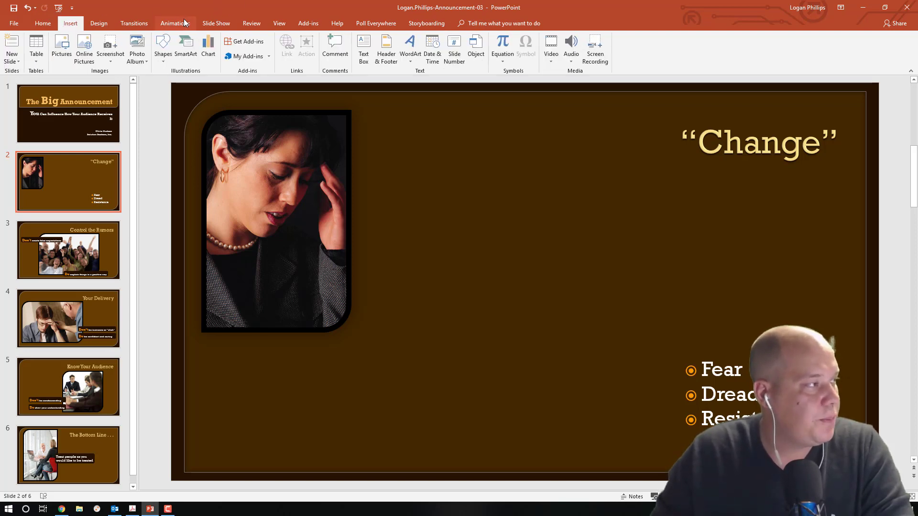
left_click(186, 54)
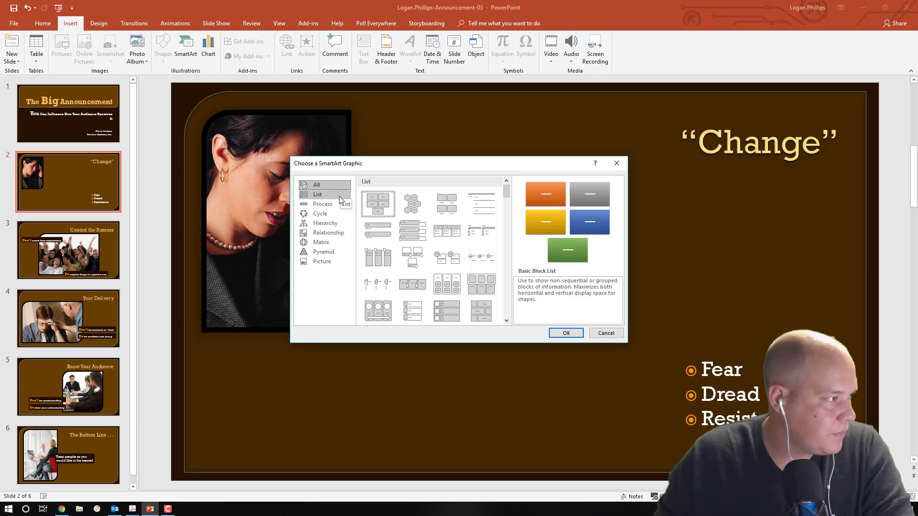
Step: Browse the SmartArt layout categories and choose the Opposing Arrows layout
left_click(337, 215)
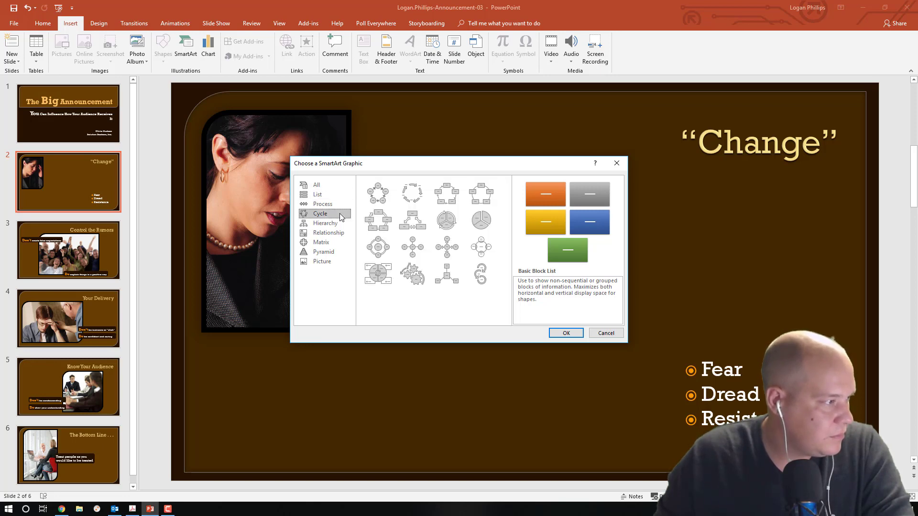
left_click(341, 204)
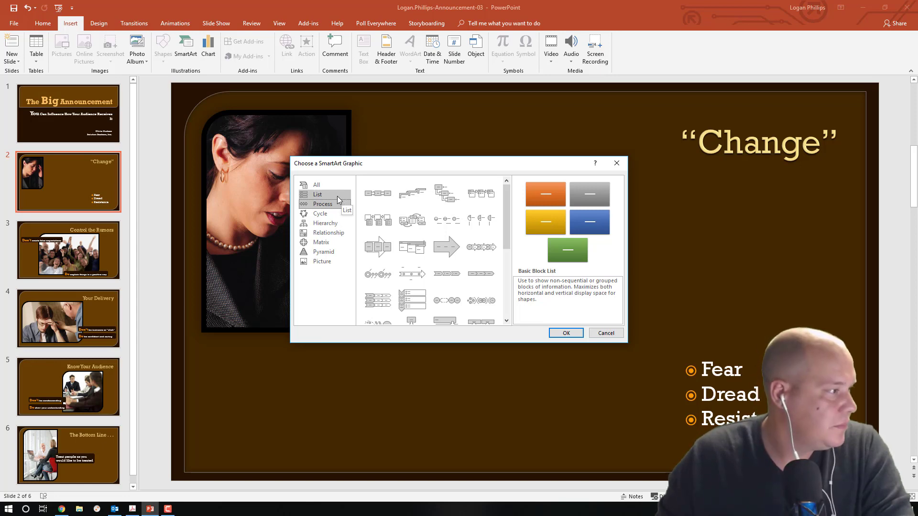
left_click(326, 215)
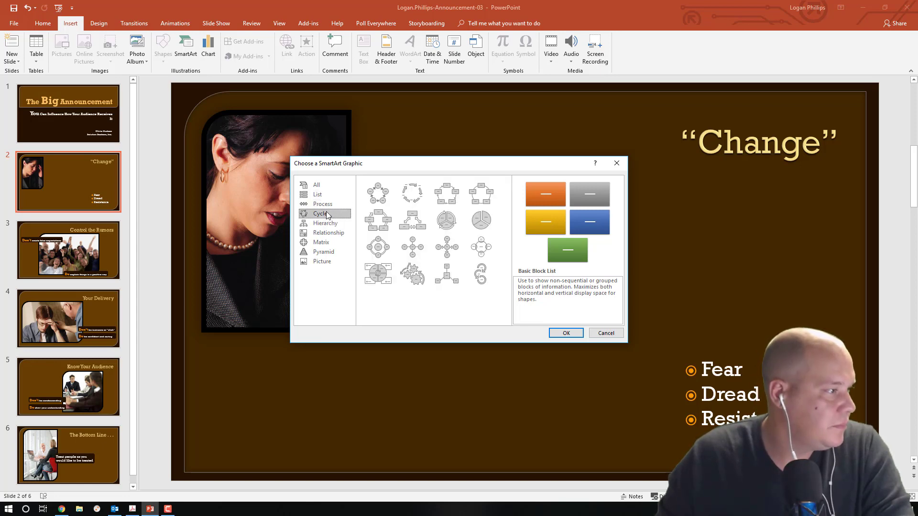
left_click(328, 223)
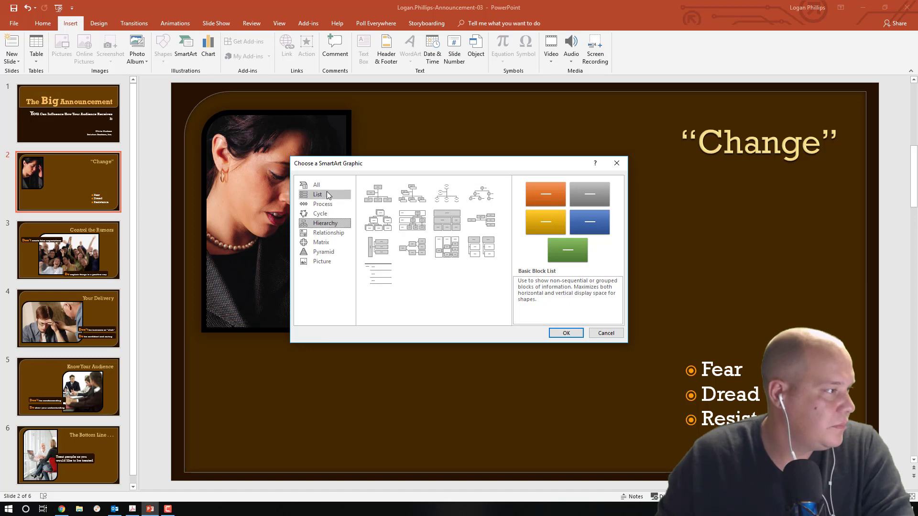
left_click(316, 185)
scroll(474, 252, "down", 5)
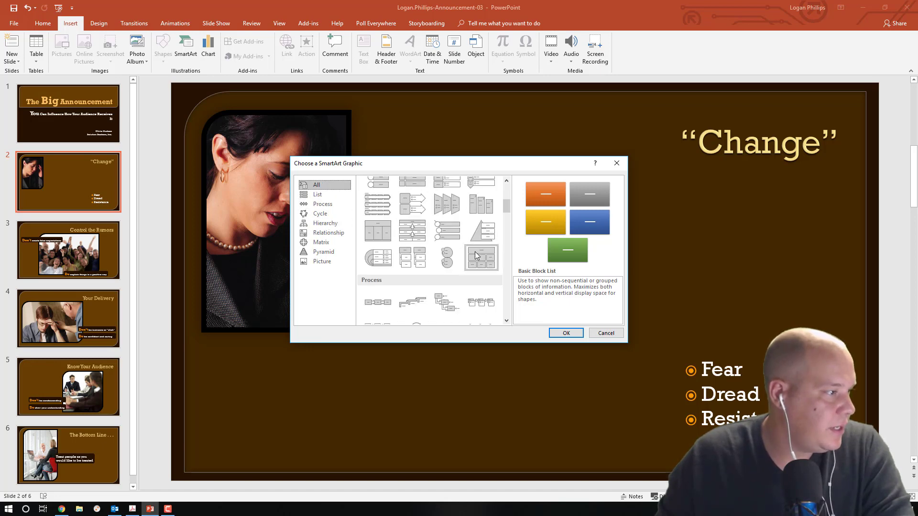
scroll(474, 253, "up", 3)
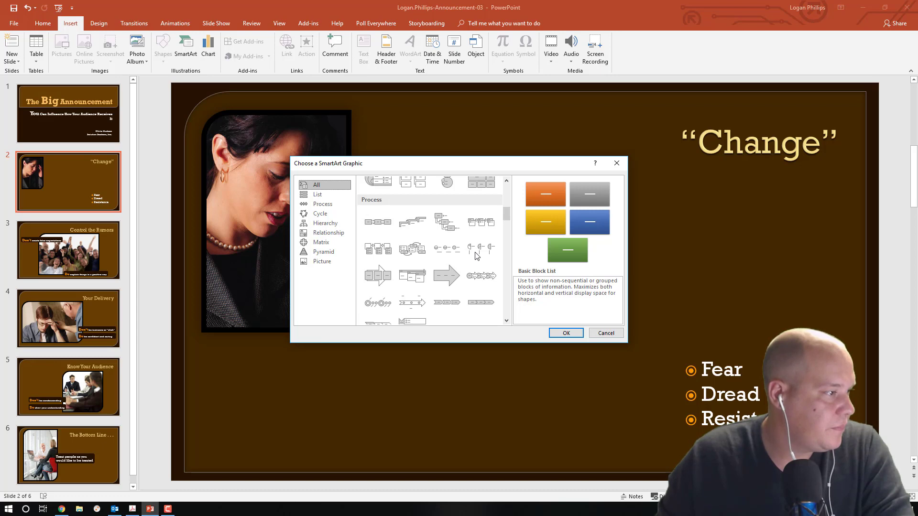
scroll(475, 256, "down", 4)
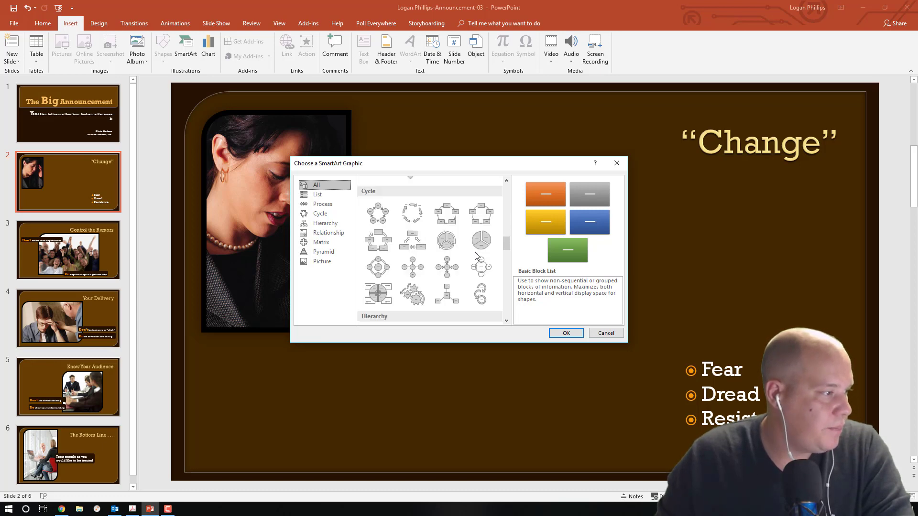
scroll(476, 257, "down", 10)
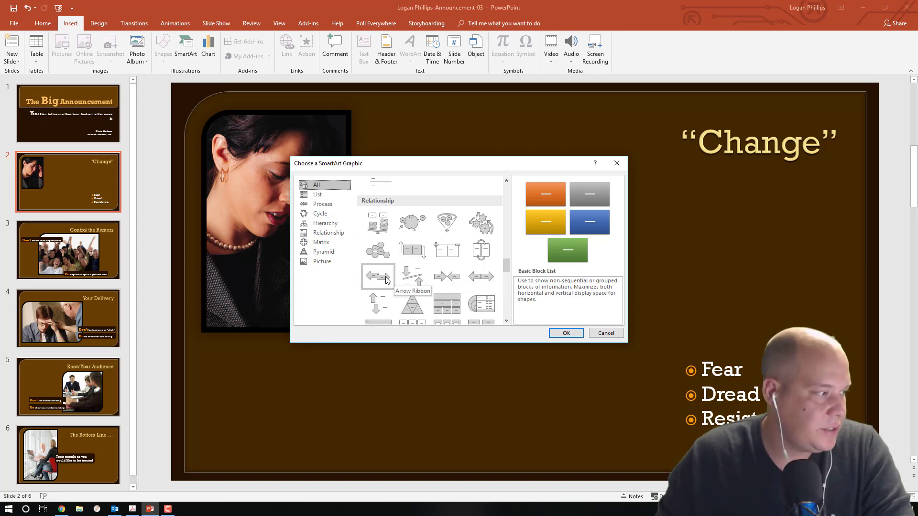
left_click(383, 306)
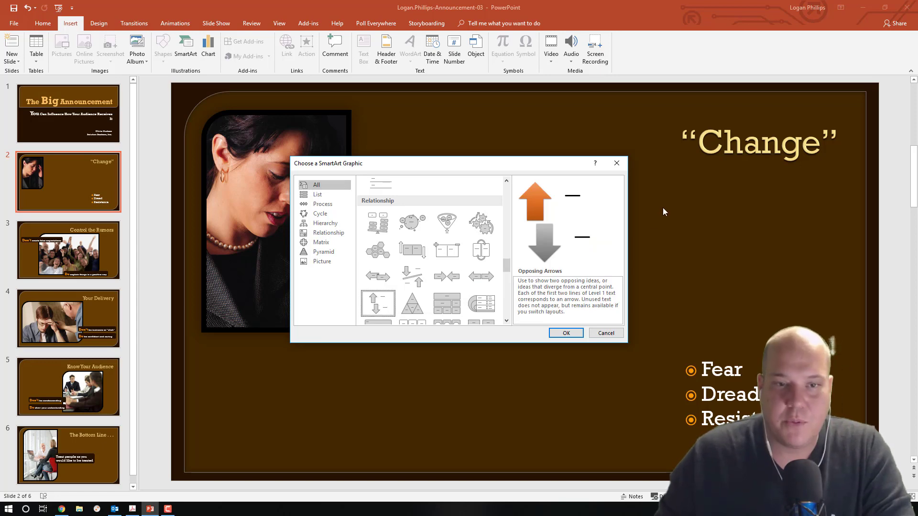
Step: Insert the Opposing Arrows graphic and label its arrows 'Good' and 'Bad'
left_click(582, 334)
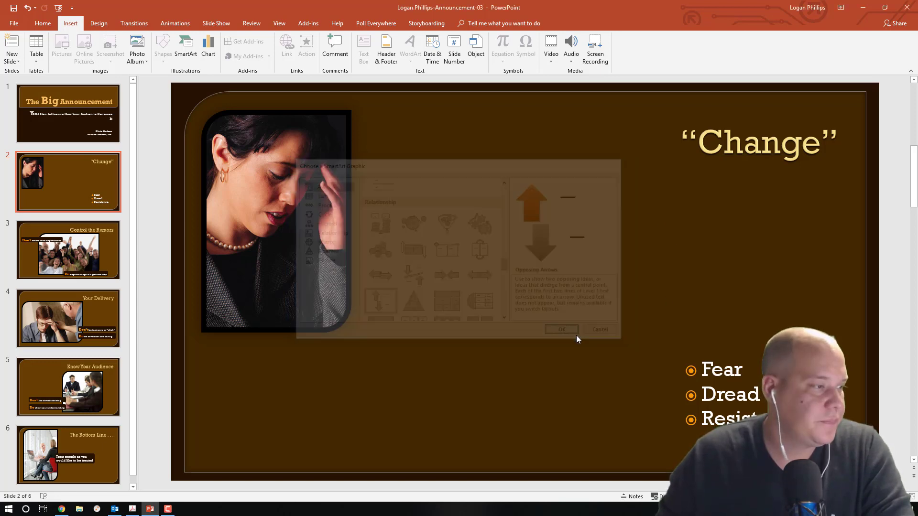
left_click(589, 190)
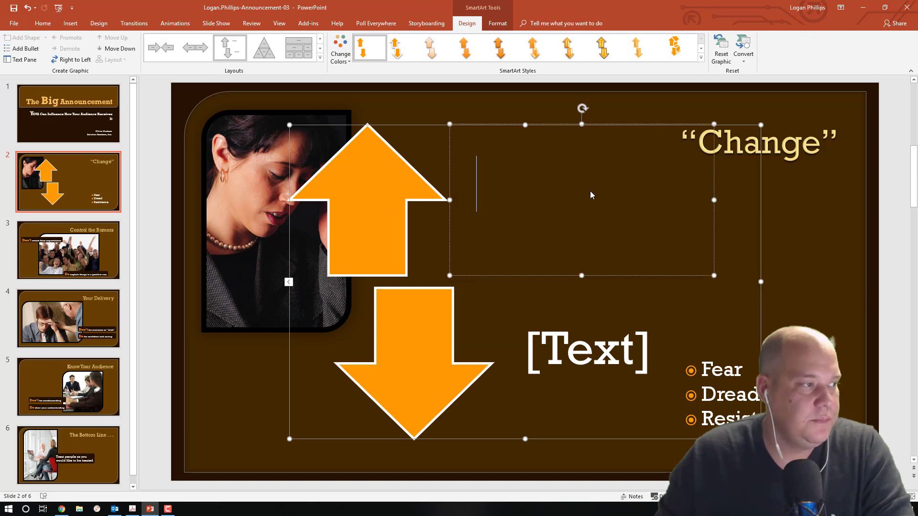
type("Good")
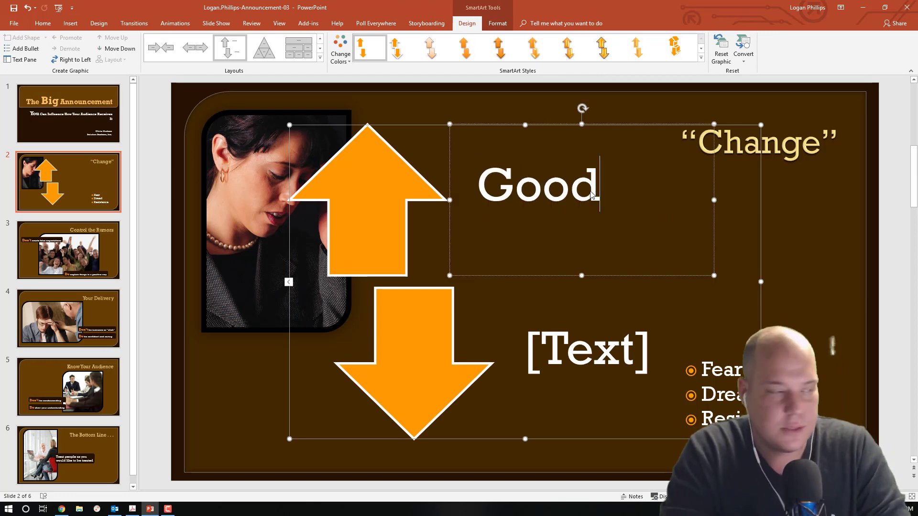
left_click(595, 344)
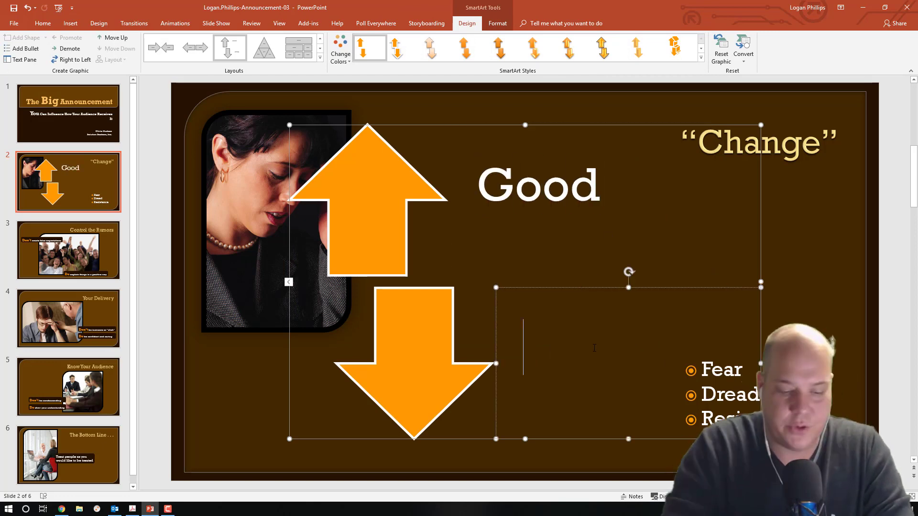
type("Bad")
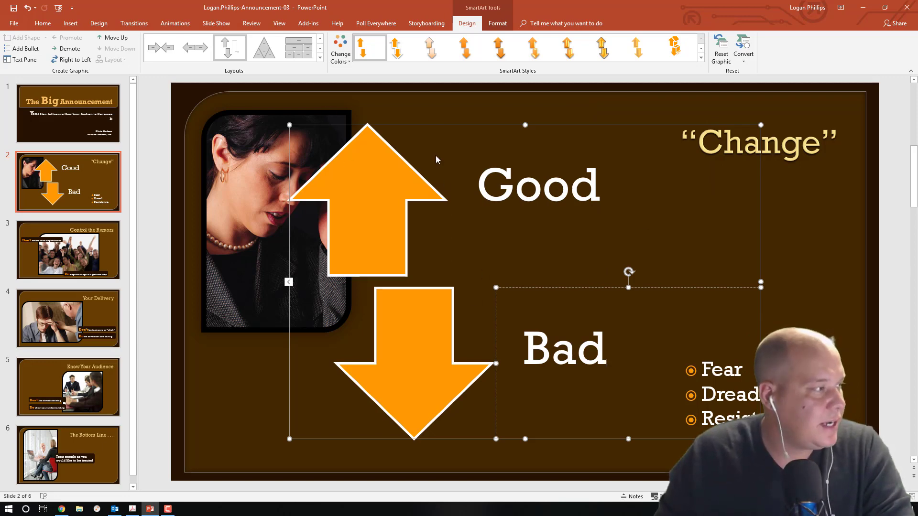
Step: Shrink the arrows graphic from its top-left corner and right side to fit beside the photo
left_click(471, 136)
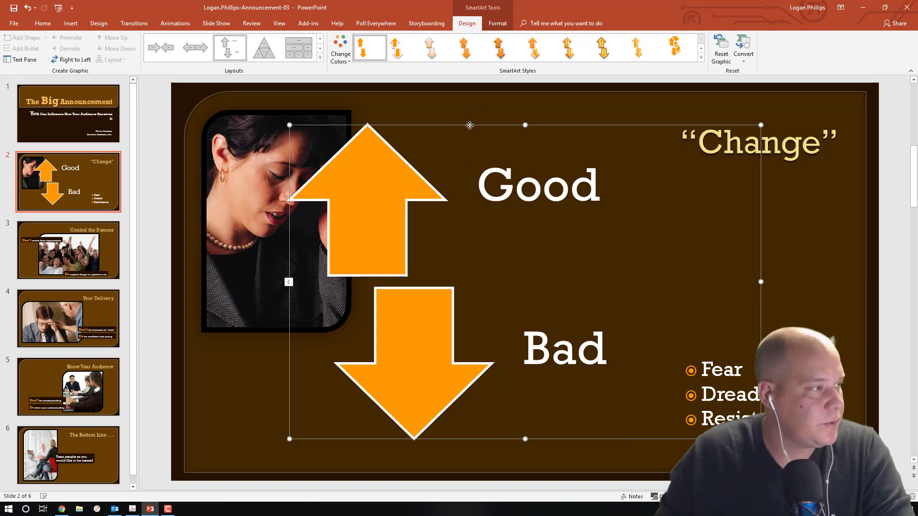
left_click_drag(290, 125, 381, 174)
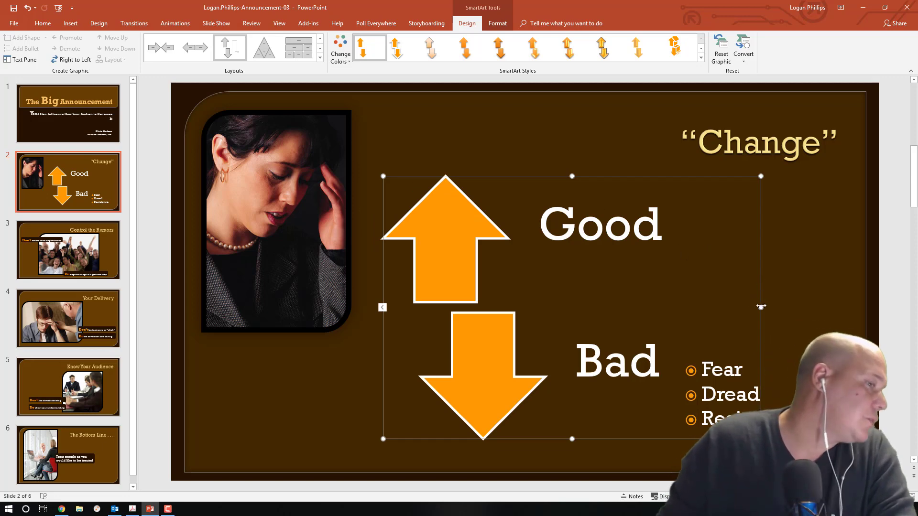
left_click_drag(760, 308, 730, 307)
left_click(754, 284)
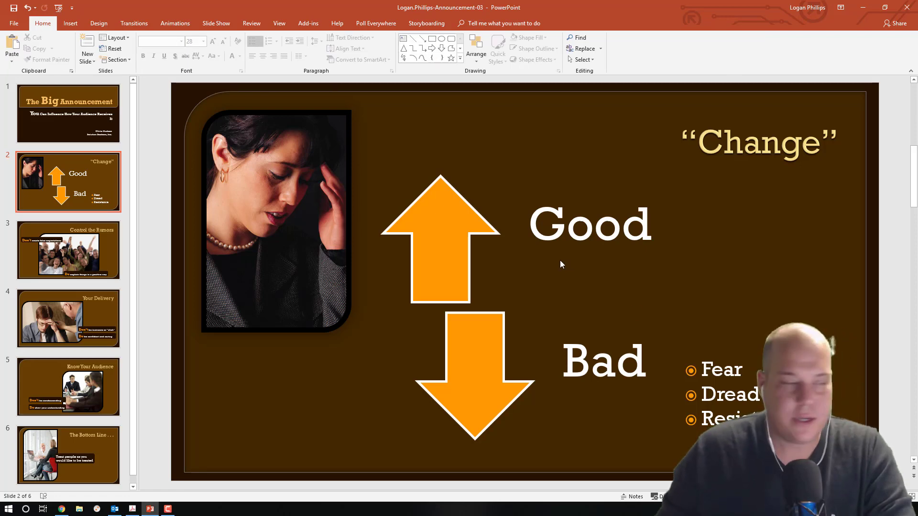
left_click(133, 508)
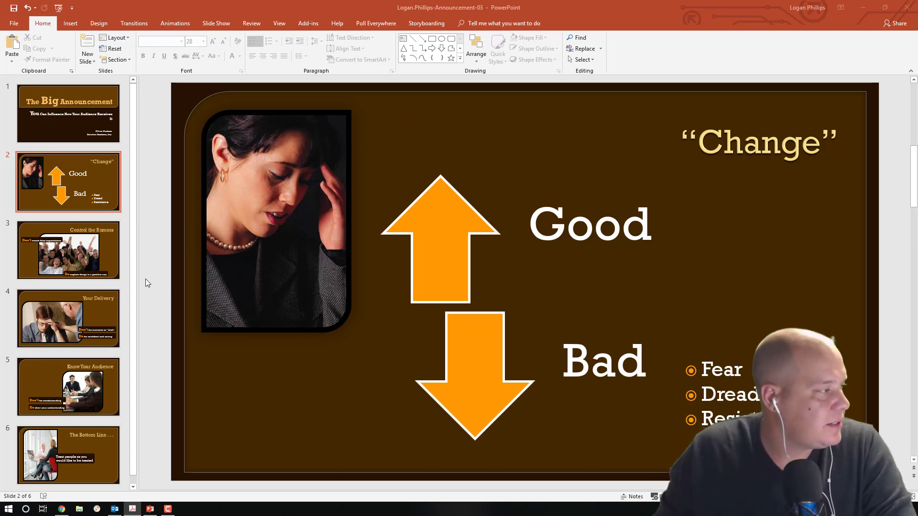
Step: On slide 3, Control the Rumors, select the 'Do explain things' text box
left_click(74, 257)
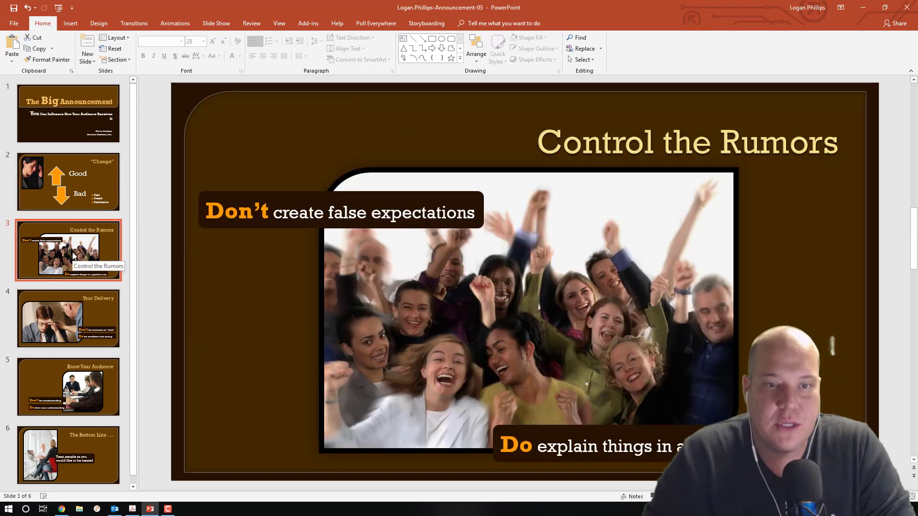
left_click(541, 427)
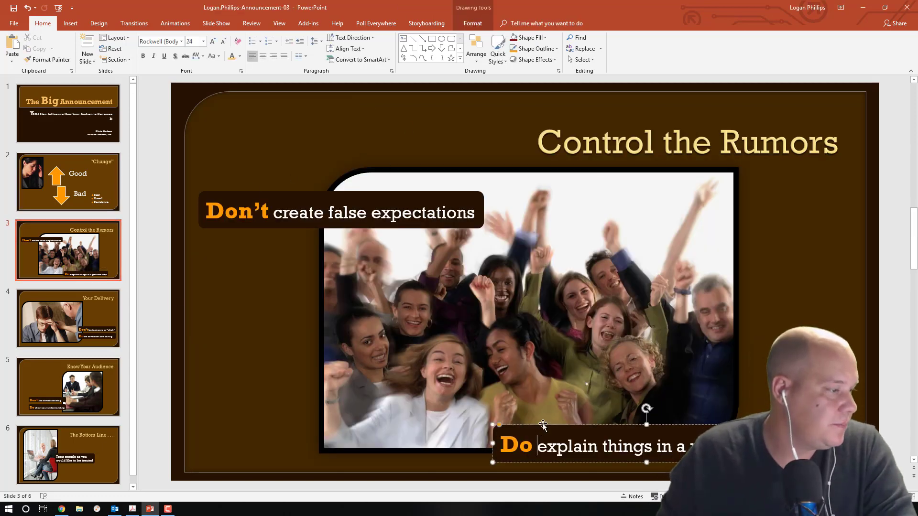
left_click(543, 423)
left_click(549, 426)
left_click(553, 422)
left_click(554, 426)
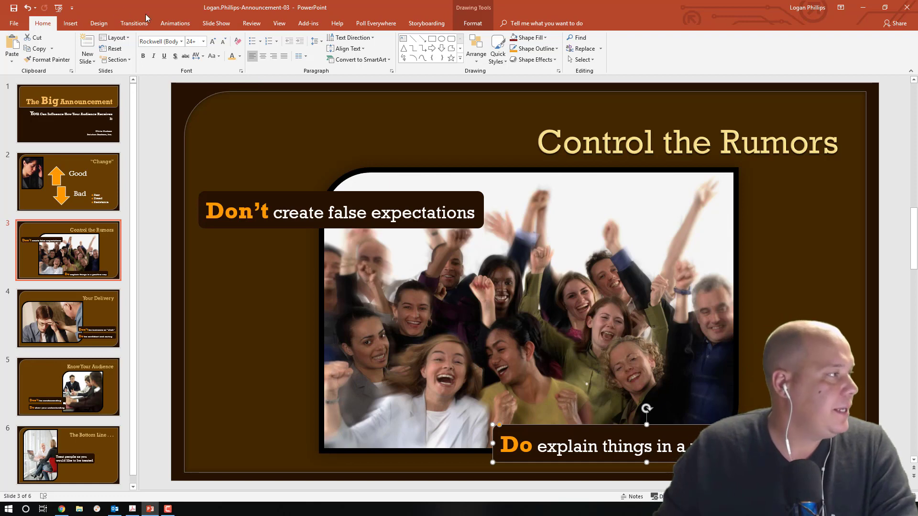
Step: Give the Do text box a Wipe entrance animation coming from the left
left_click(163, 23)
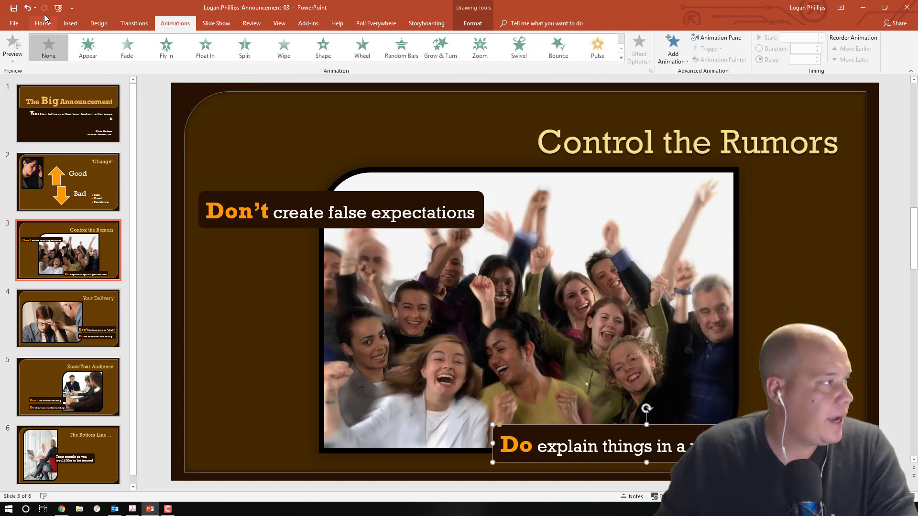
left_click(621, 58)
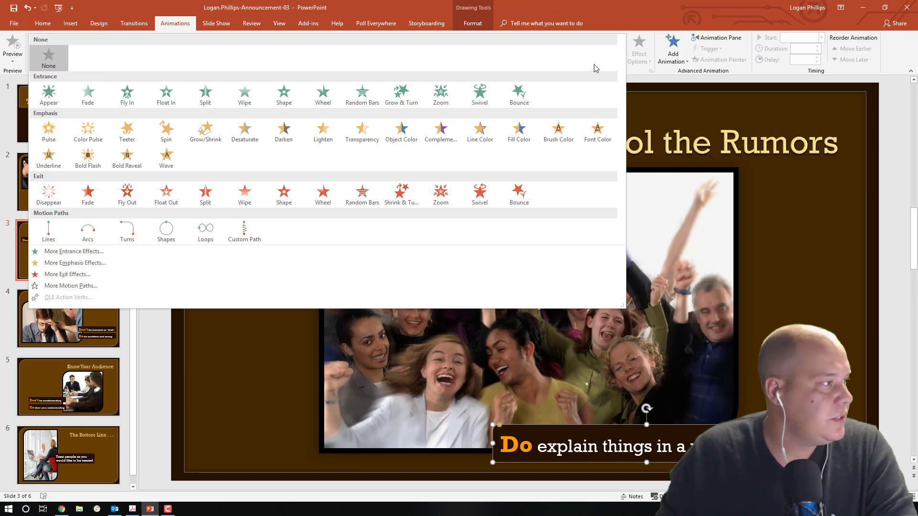
left_click(245, 94)
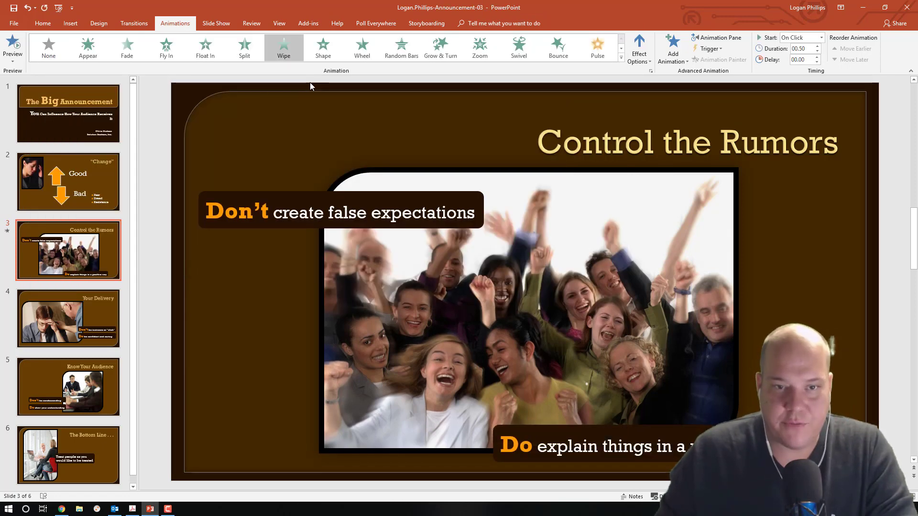
left_click(649, 54)
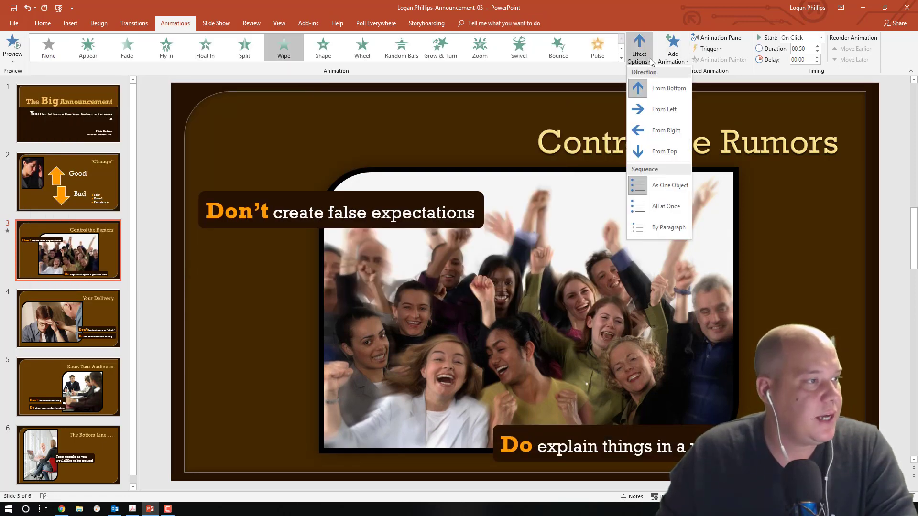
left_click(652, 109)
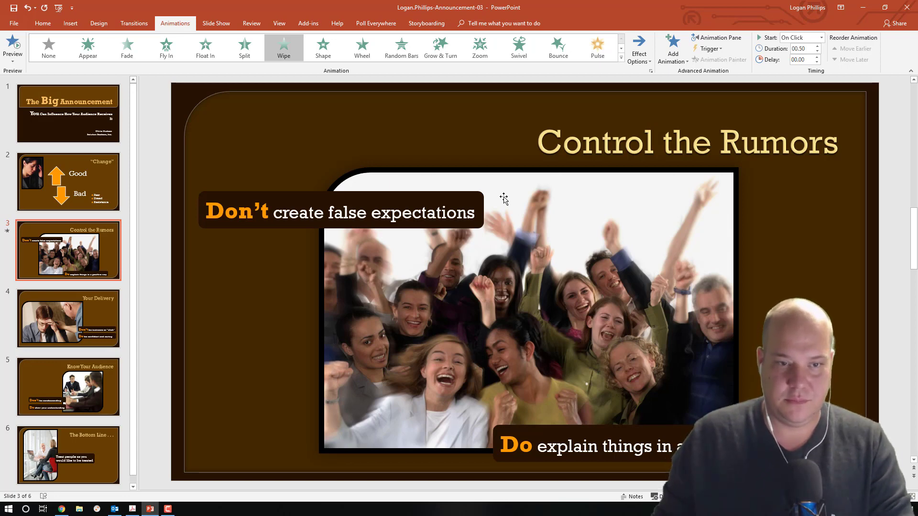
Step: Give slide 4's Do text box a Wipe entrance from the left
left_click(73, 329)
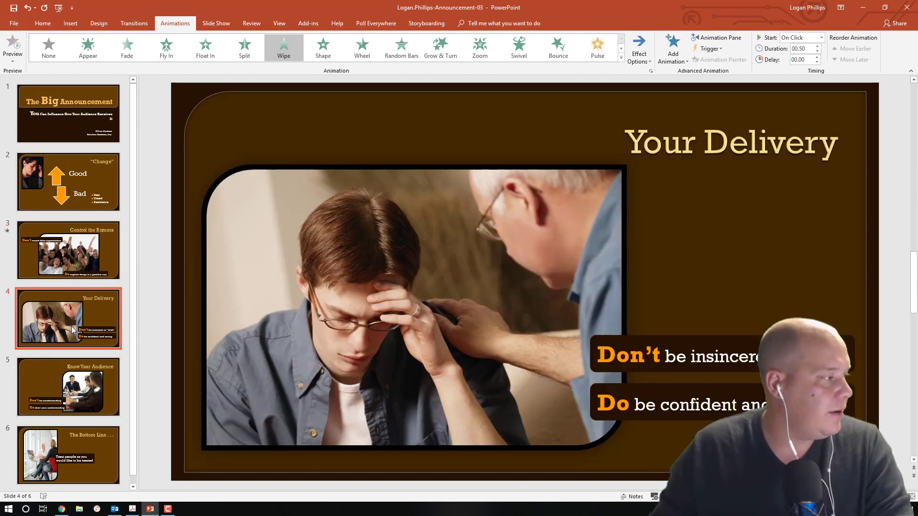
left_click(616, 404)
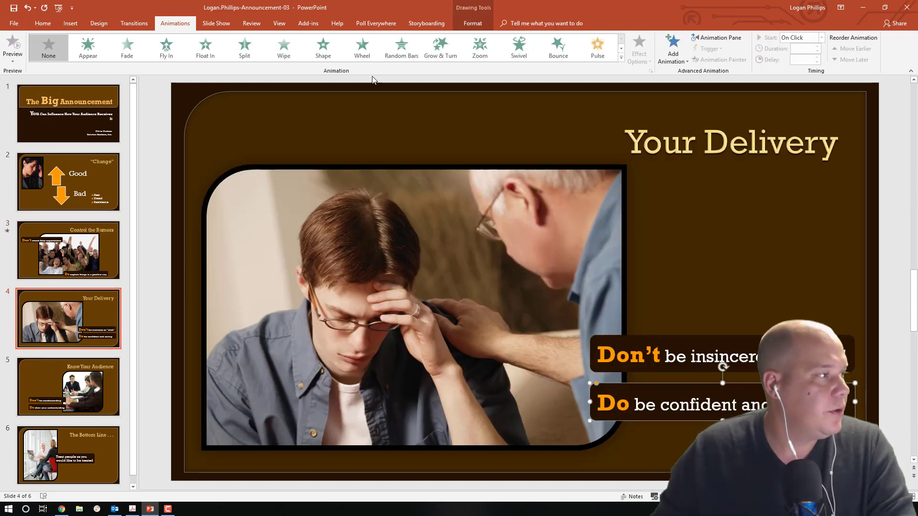
left_click(284, 47)
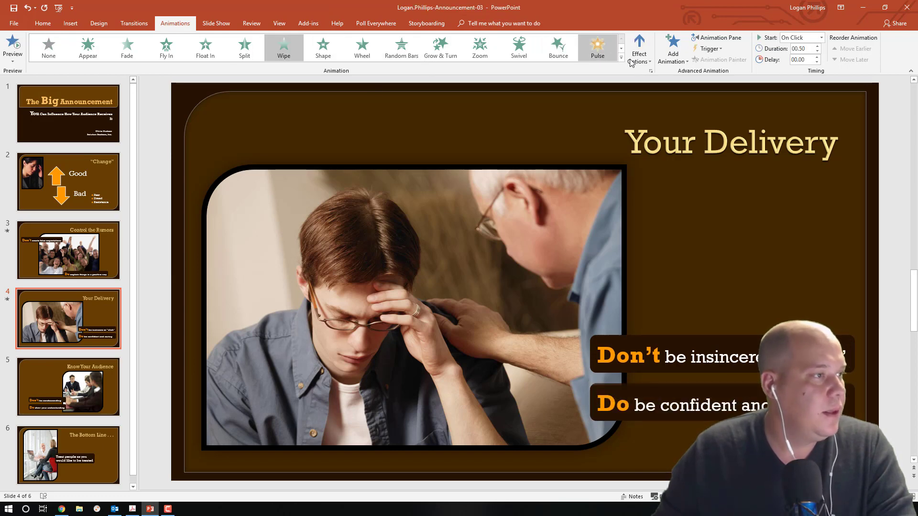
left_click(631, 62)
left_click(660, 107)
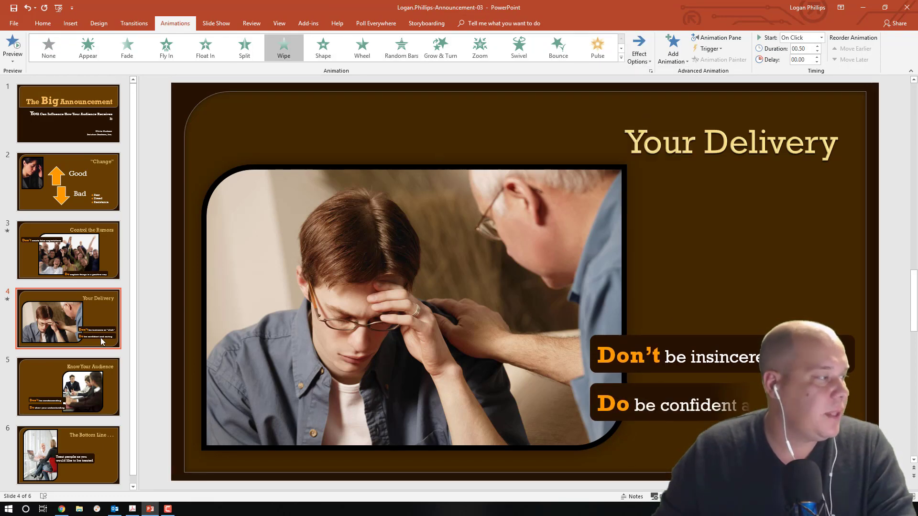
Step: Give slide 5's 'Do show your understanding' box a Wipe entrance from the left
left_click(57, 414)
left_click(264, 403)
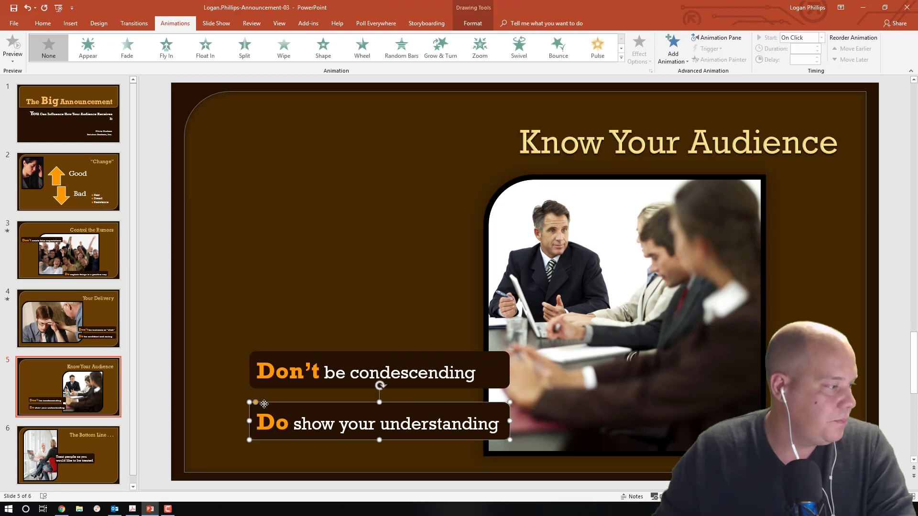
left_click(283, 47)
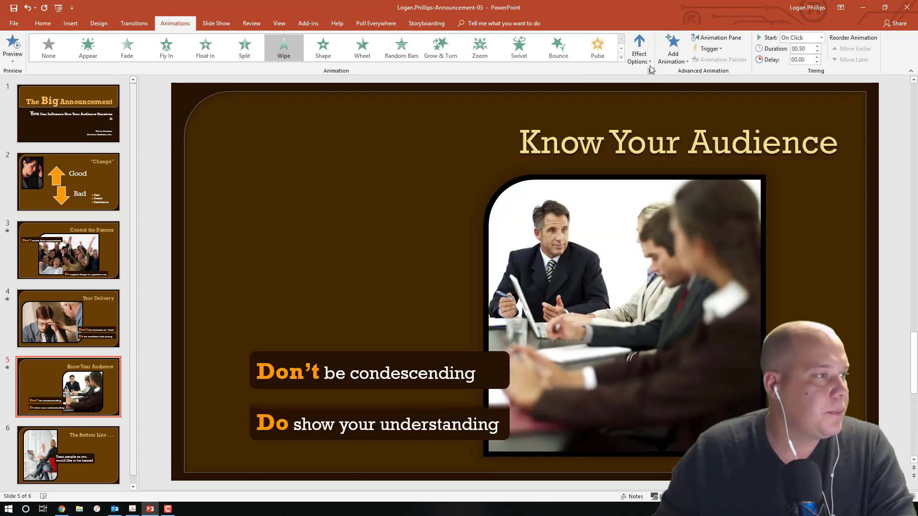
left_click(641, 53)
left_click(666, 115)
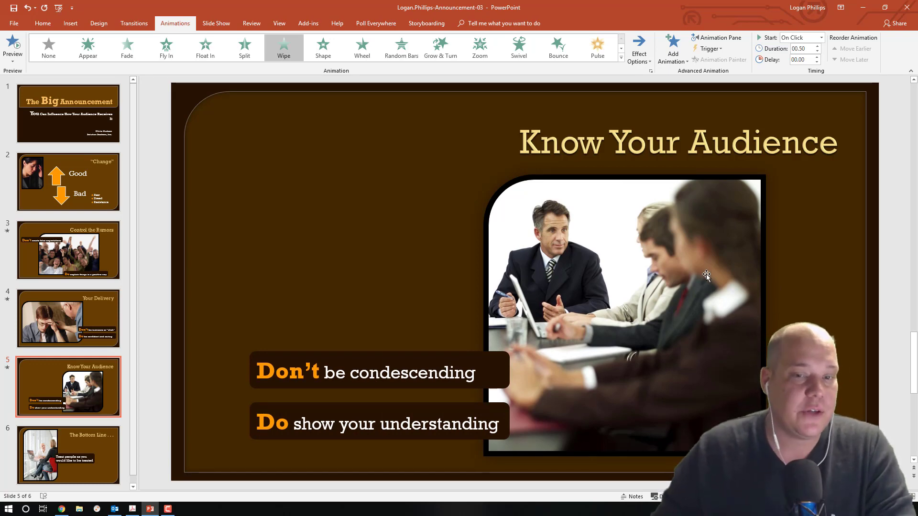
scroll(689, 280, "up", 2)
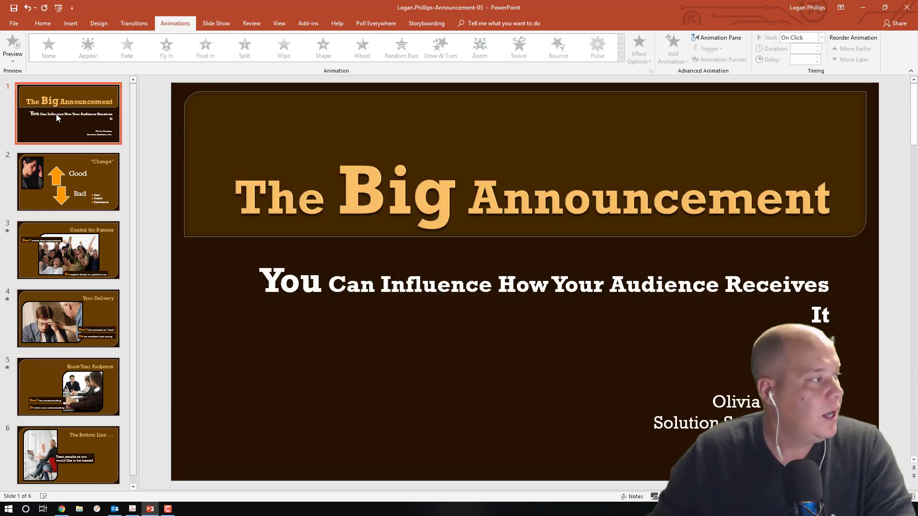
Step: Apply the Gallery transition (01.60 s) to all six slides
left_click(134, 23)
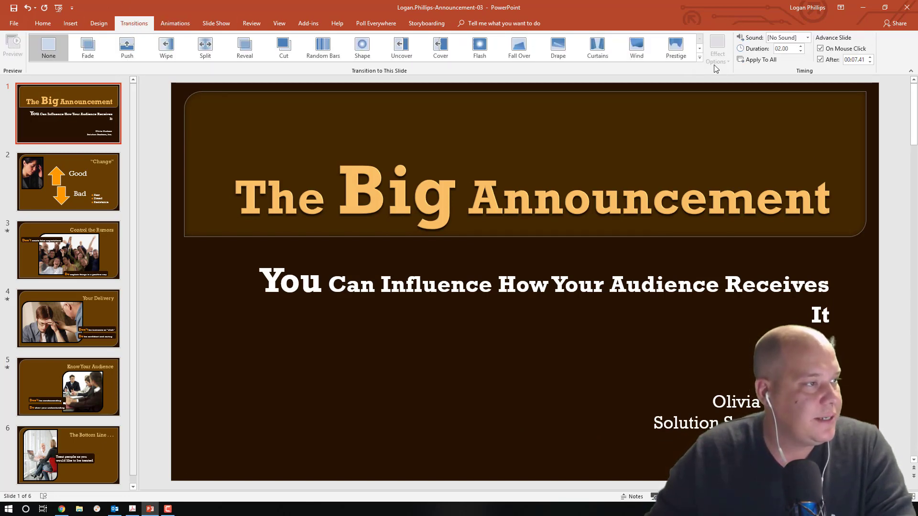
left_click(698, 59)
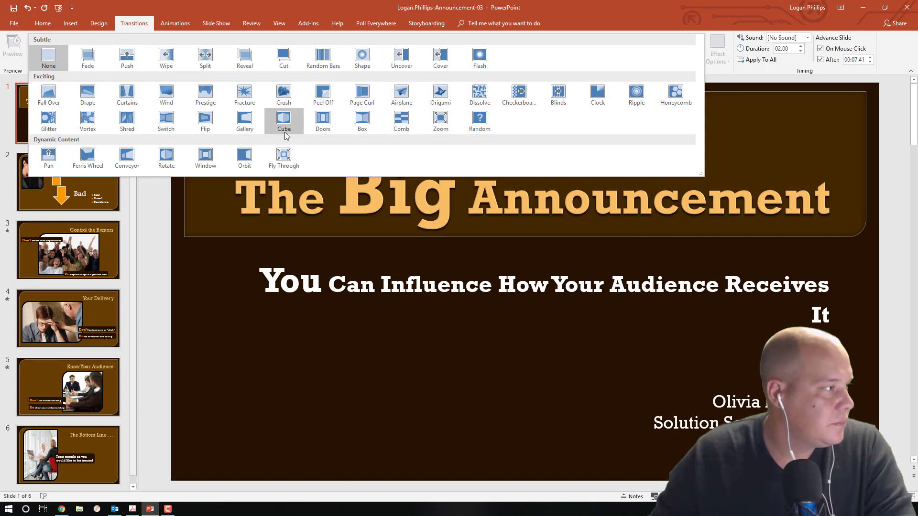
left_click(245, 119)
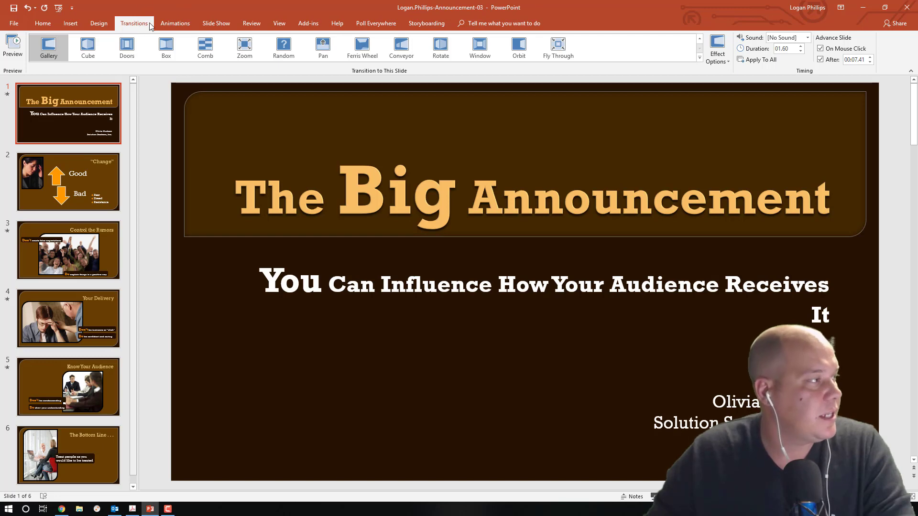
left_click(751, 60)
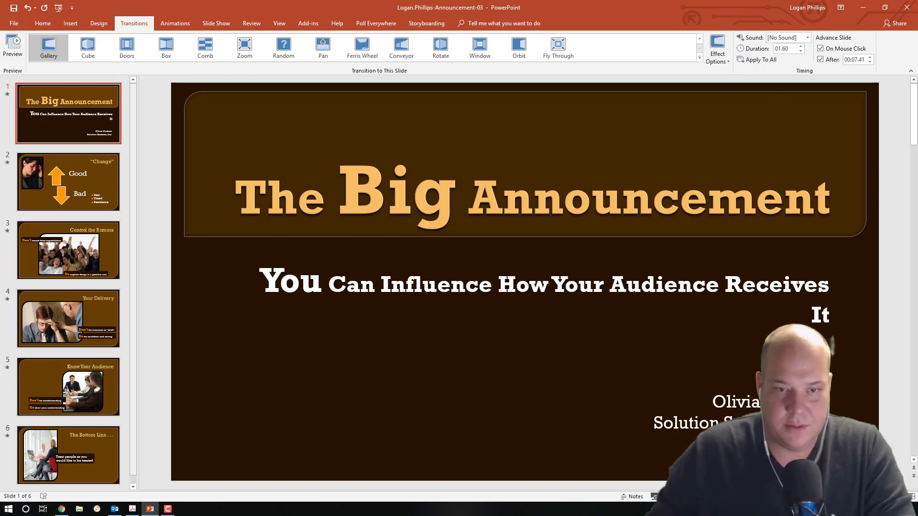
Step: Set the auto-advance time to 00:03.00 and apply it to all slides
left_click(132, 508)
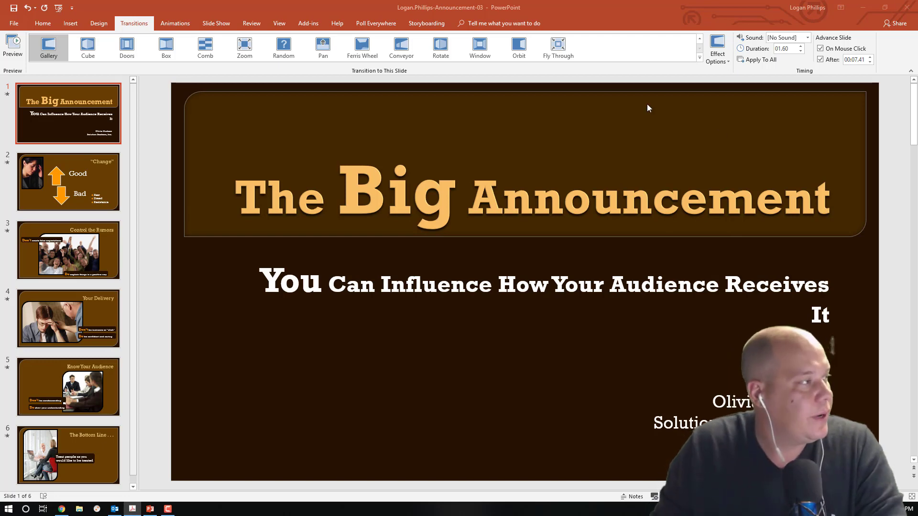
left_click(124, 22)
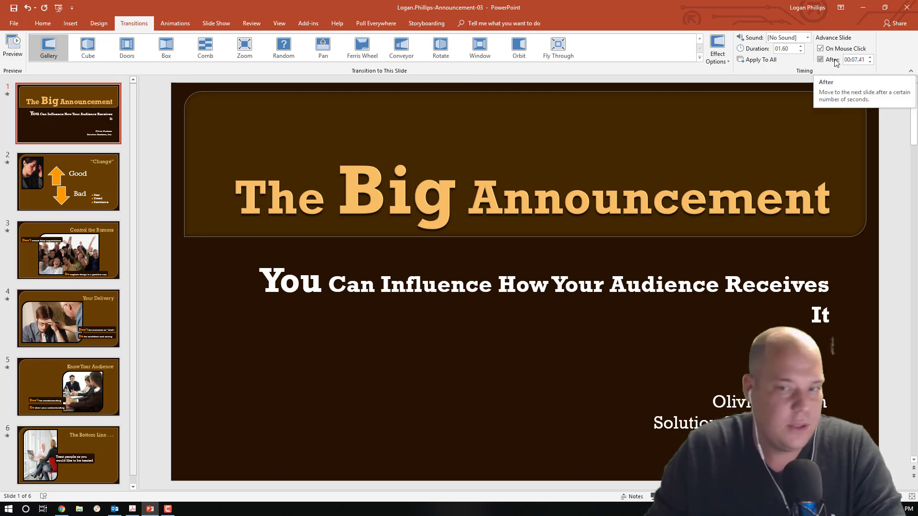
left_click(854, 59)
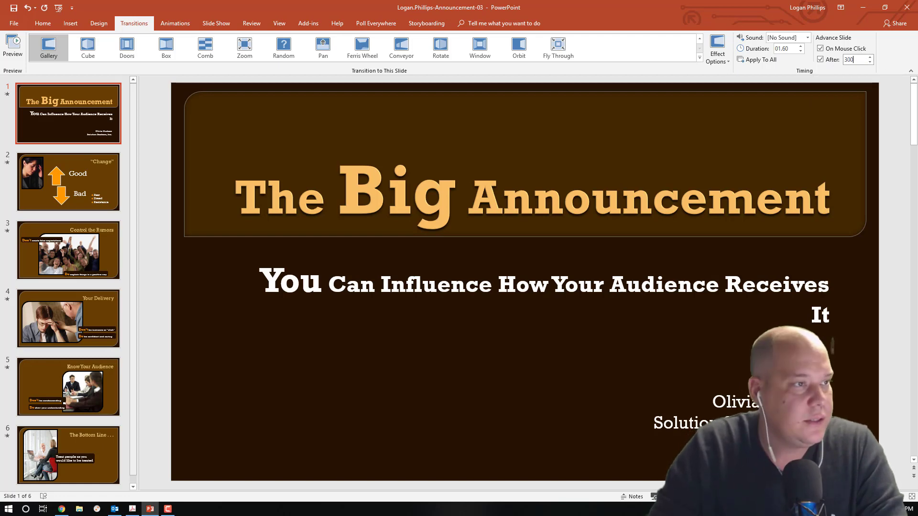
key("BackSpace")
key("BackSpace")
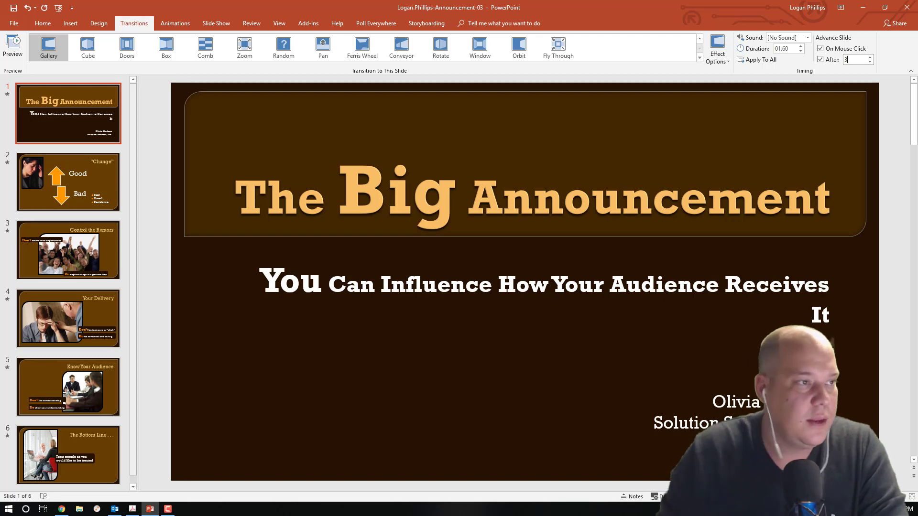
key("Return")
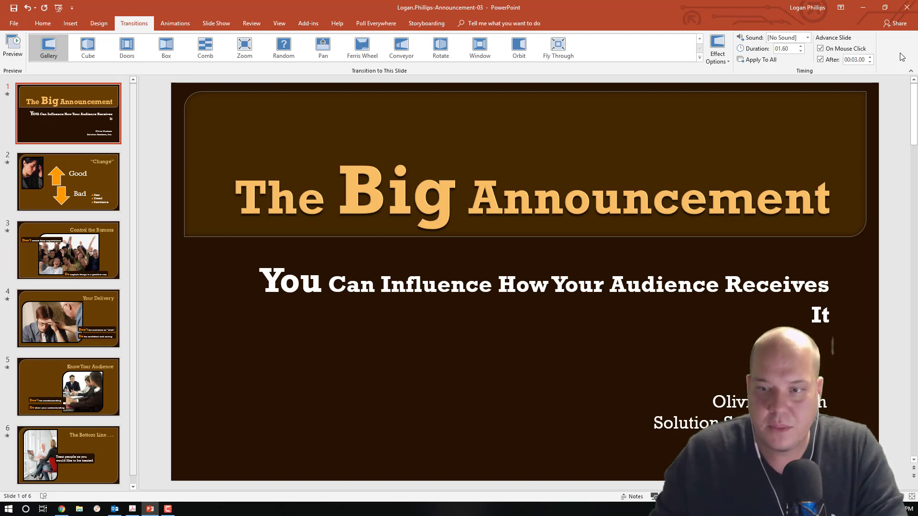
left_click(762, 59)
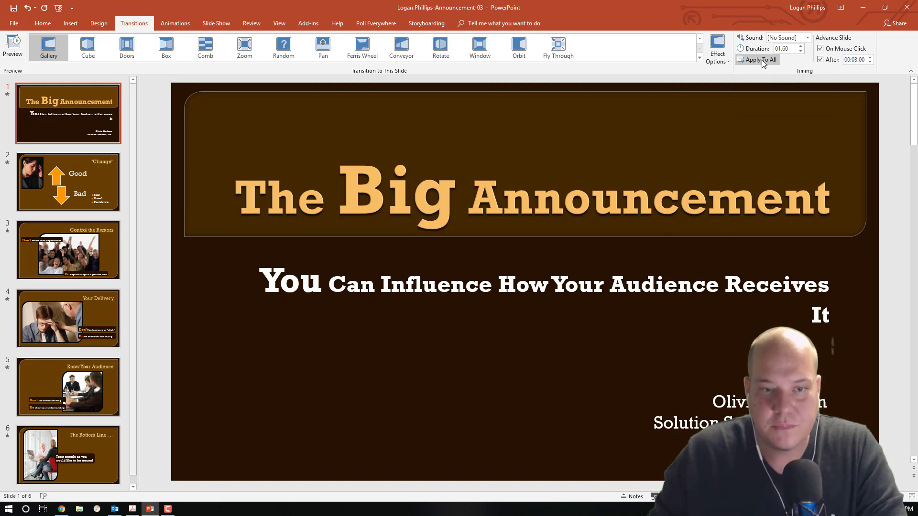
key("alt+Tab")
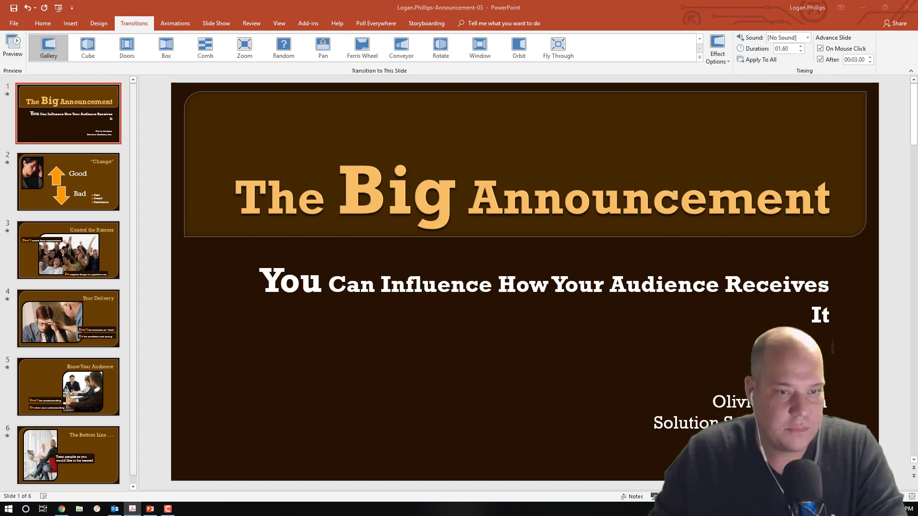
key("alt+Tab")
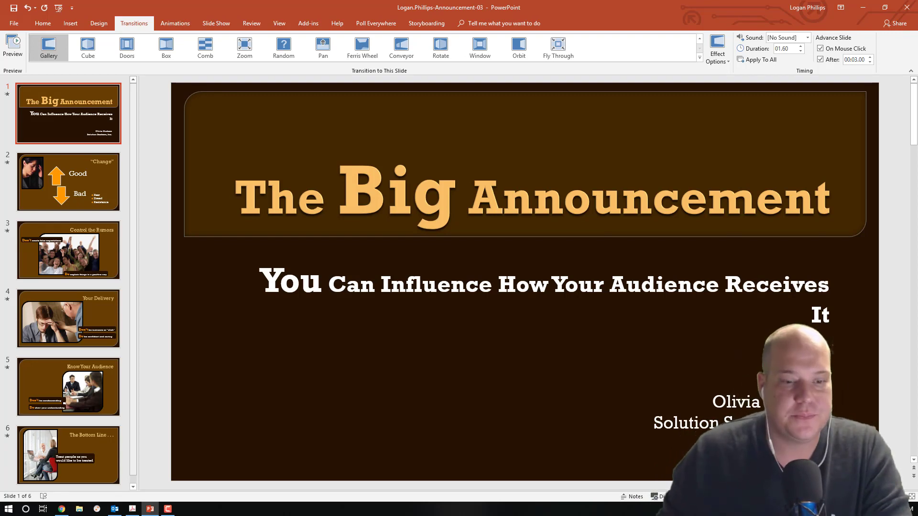
key("F10")
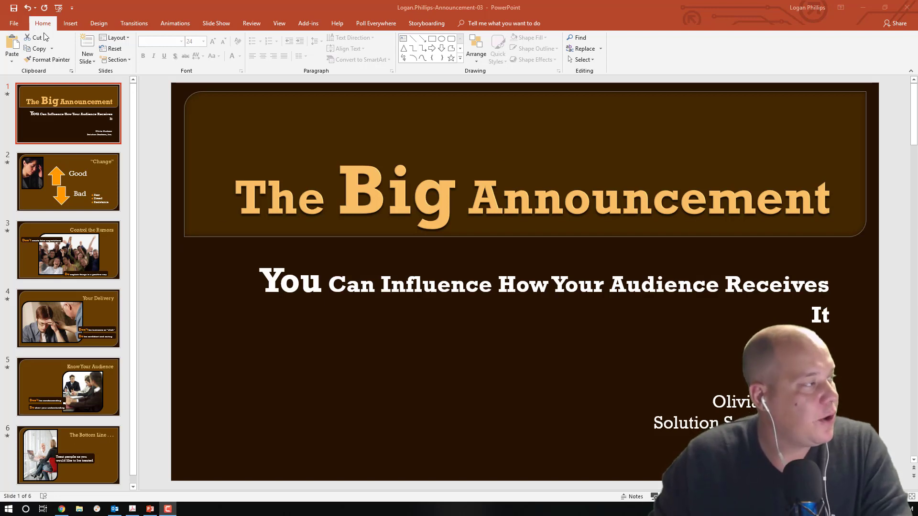
Step: Set up the slide show to be browsed at a kiosk (full screen)
left_click(218, 24)
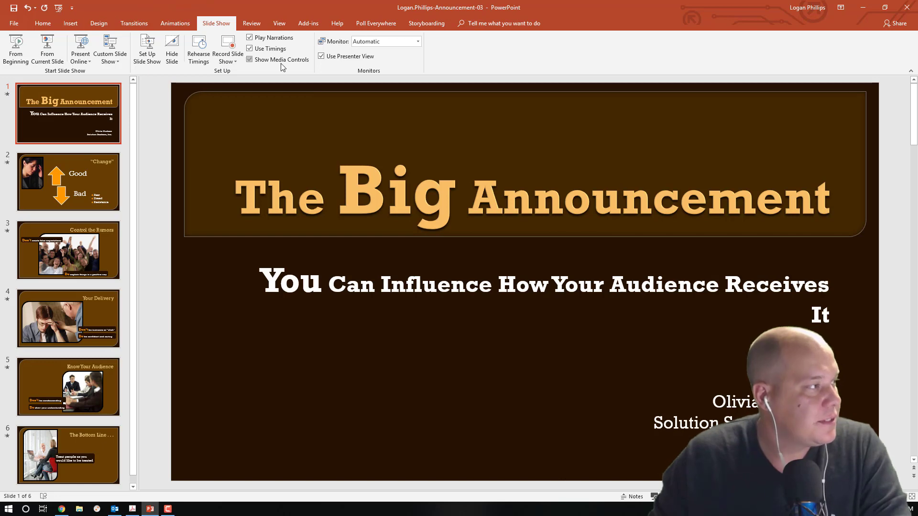
left_click(149, 61)
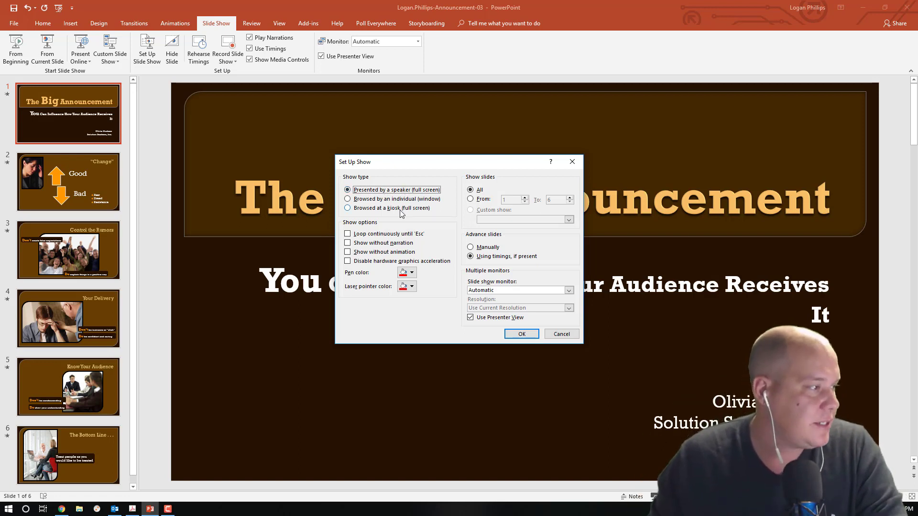
left_click(400, 209)
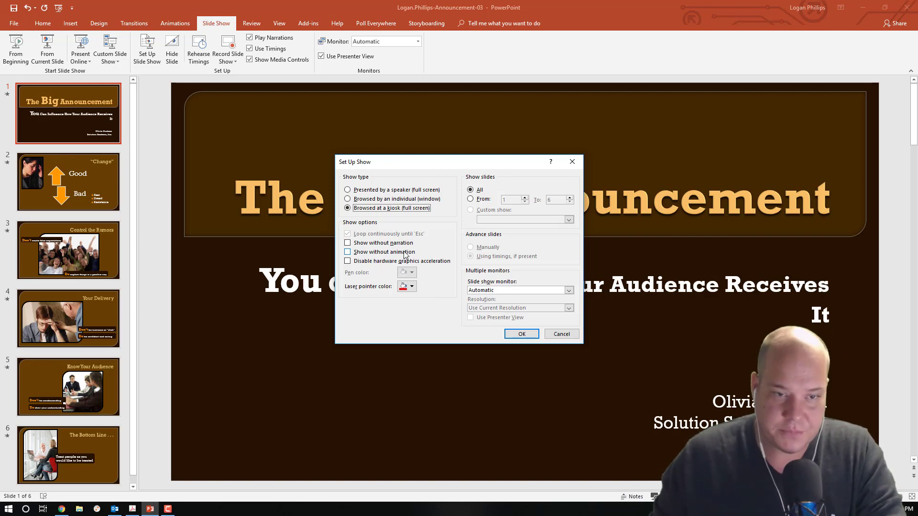
left_click(521, 334)
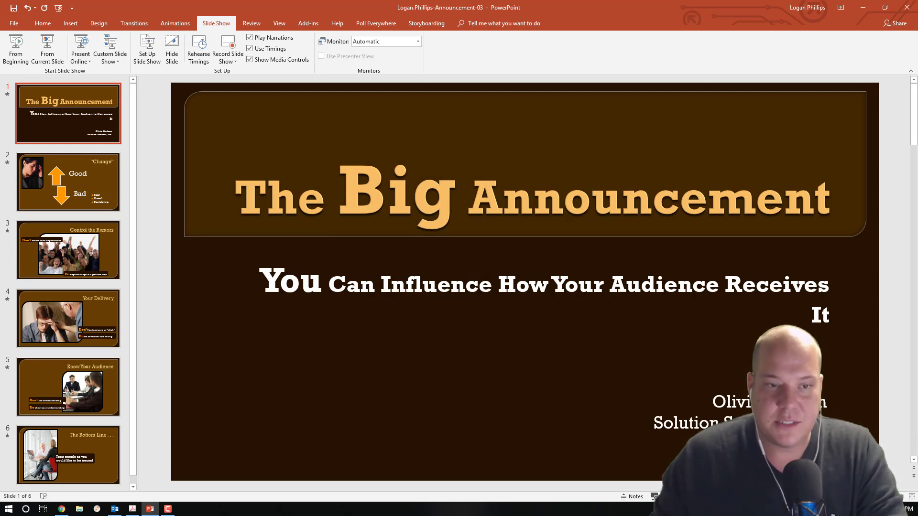
Step: Save the presentation and close PowerPoint
left_click(7, 27)
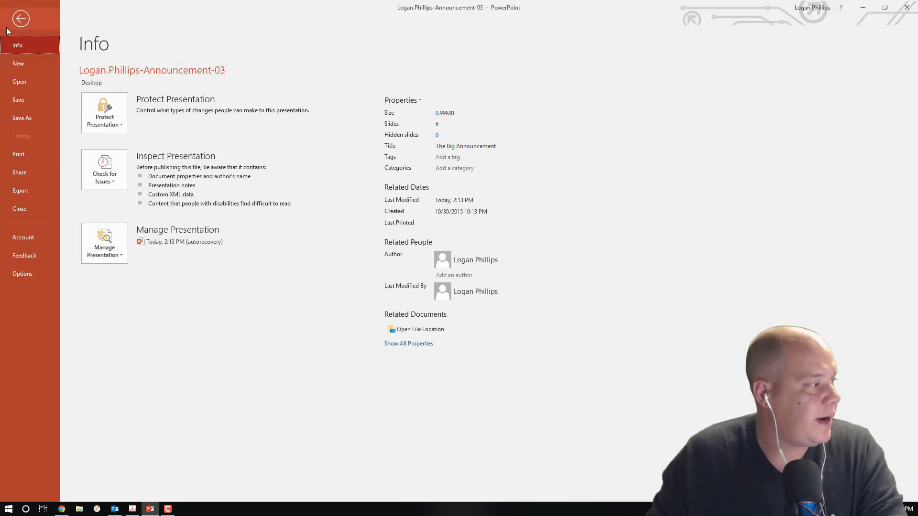
left_click(47, 105)
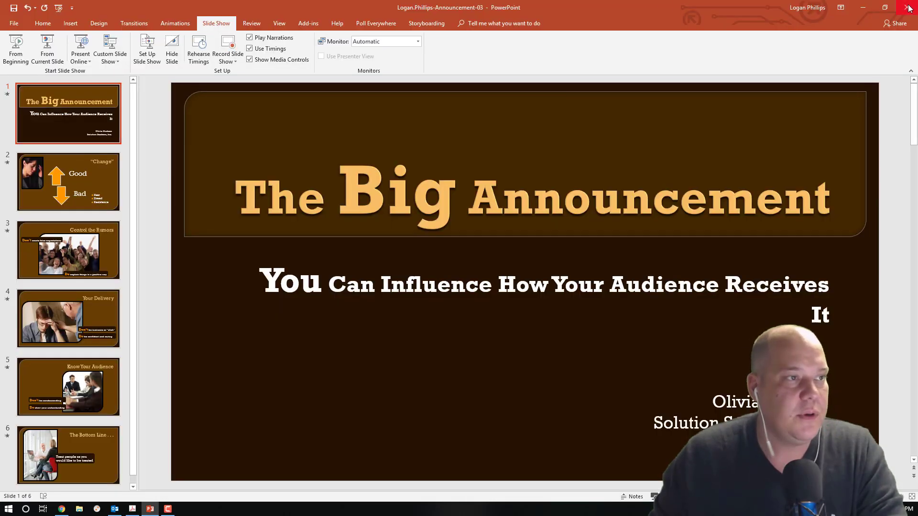
left_click(908, 8)
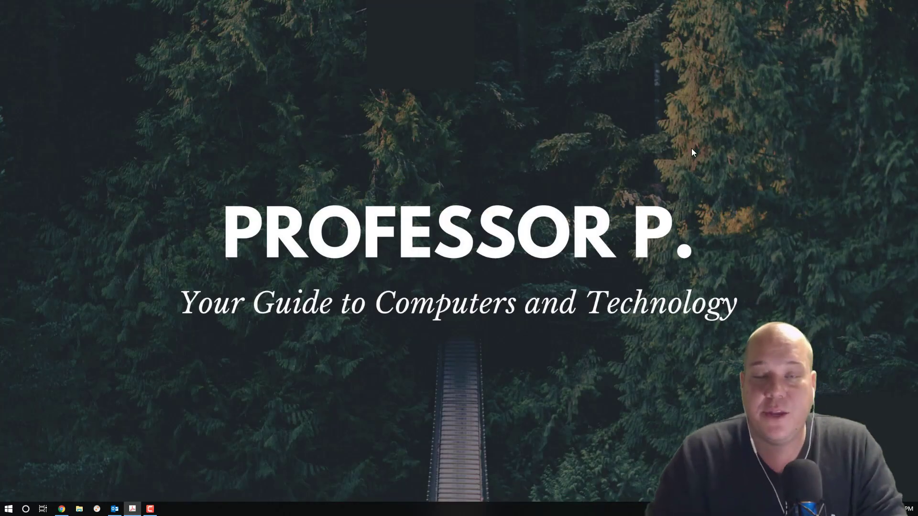